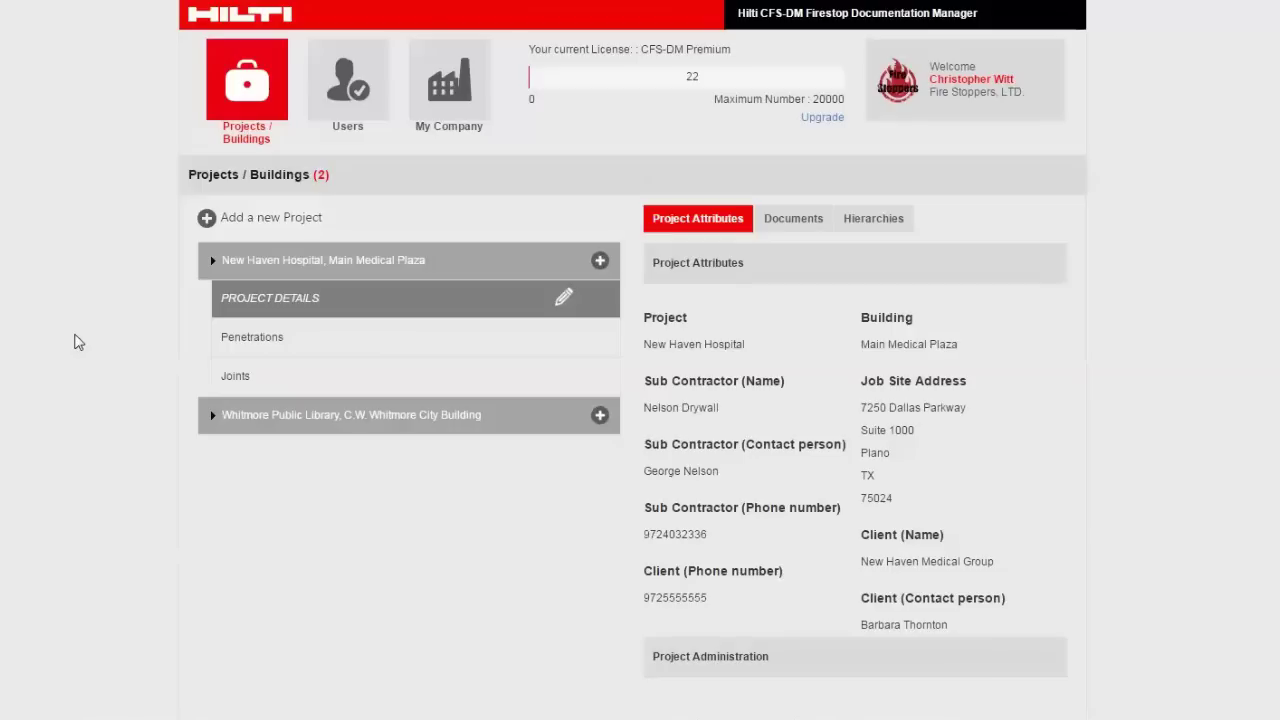
Start a new project with the project name City Hospital and the building name Main Surgery Wing.
click(237, 232)
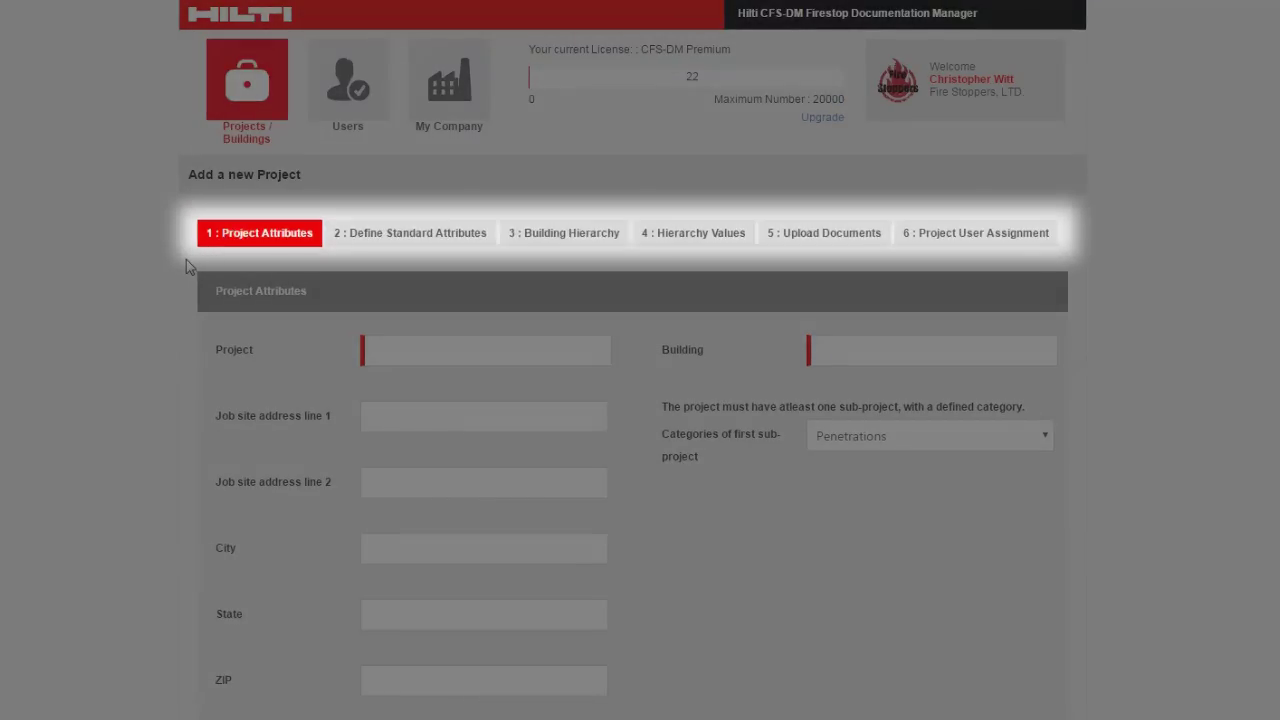
click(422, 354)
text(City Hospital)
click(840, 352)
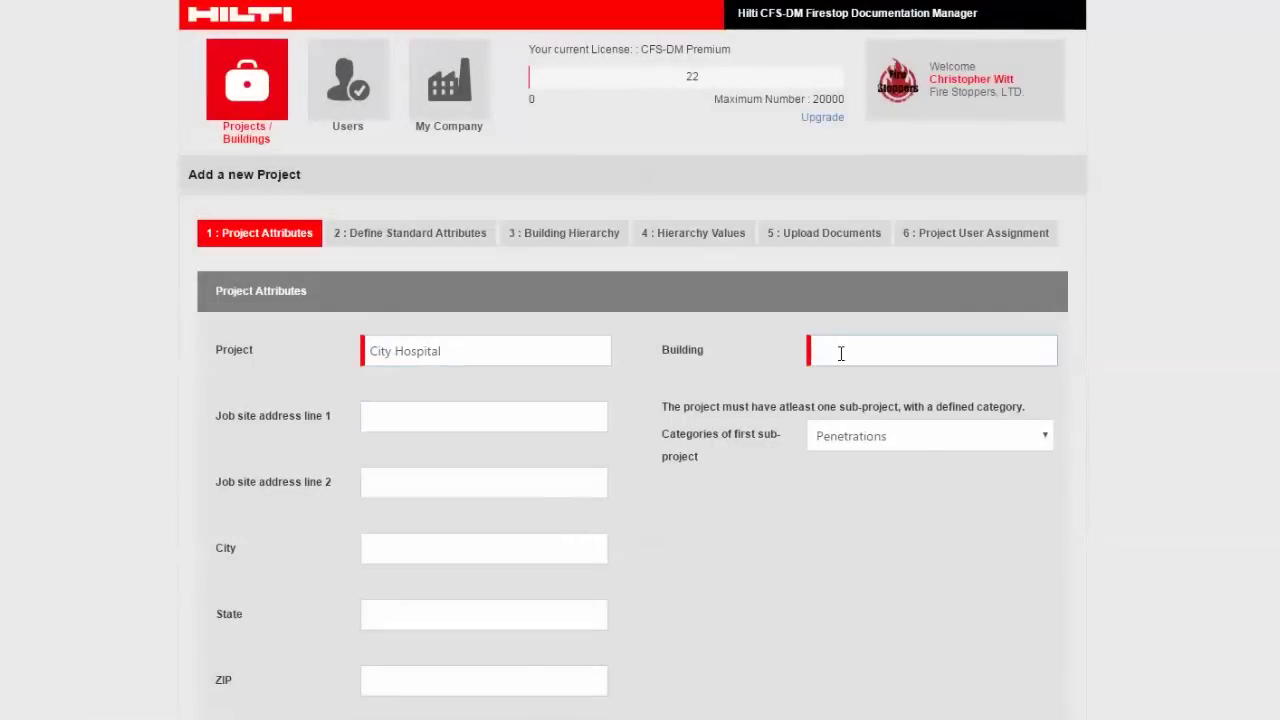
text(Main Surgery Wing)
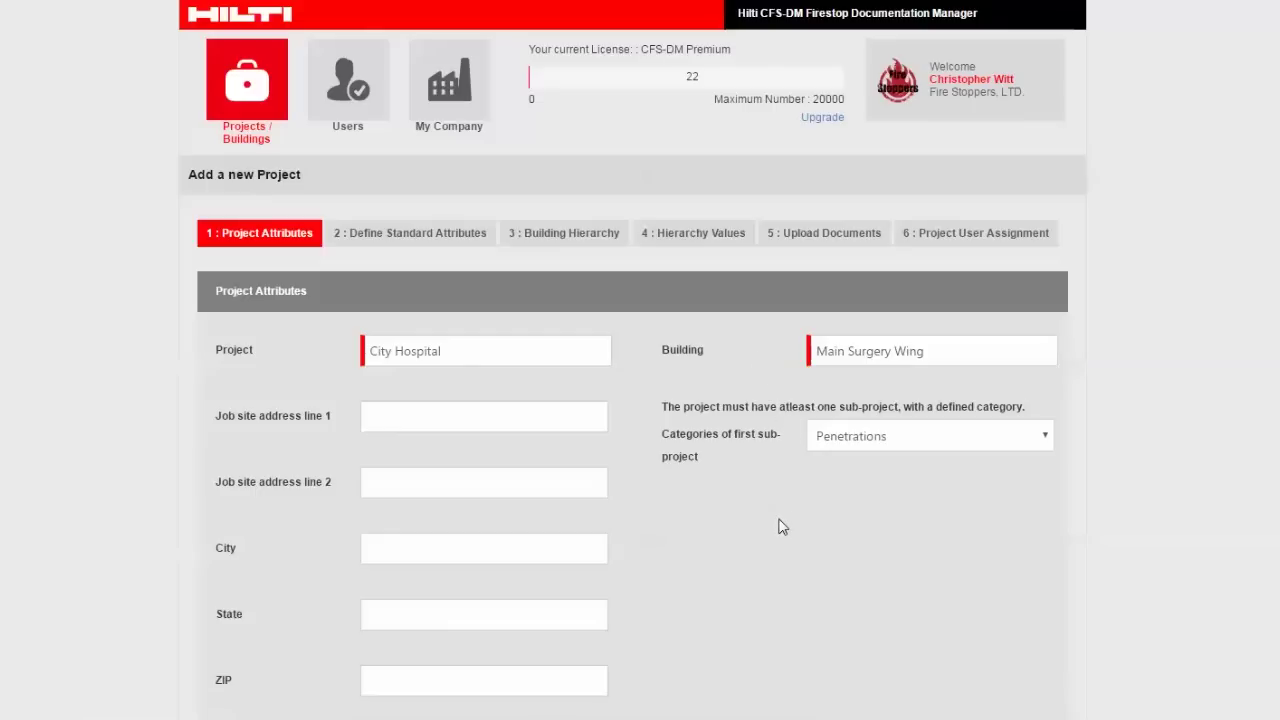
Review the category choices for the first sub-project and keep Penetrations.
scroll(779, 527, down, 1)
scroll(780, 527, down, 1)
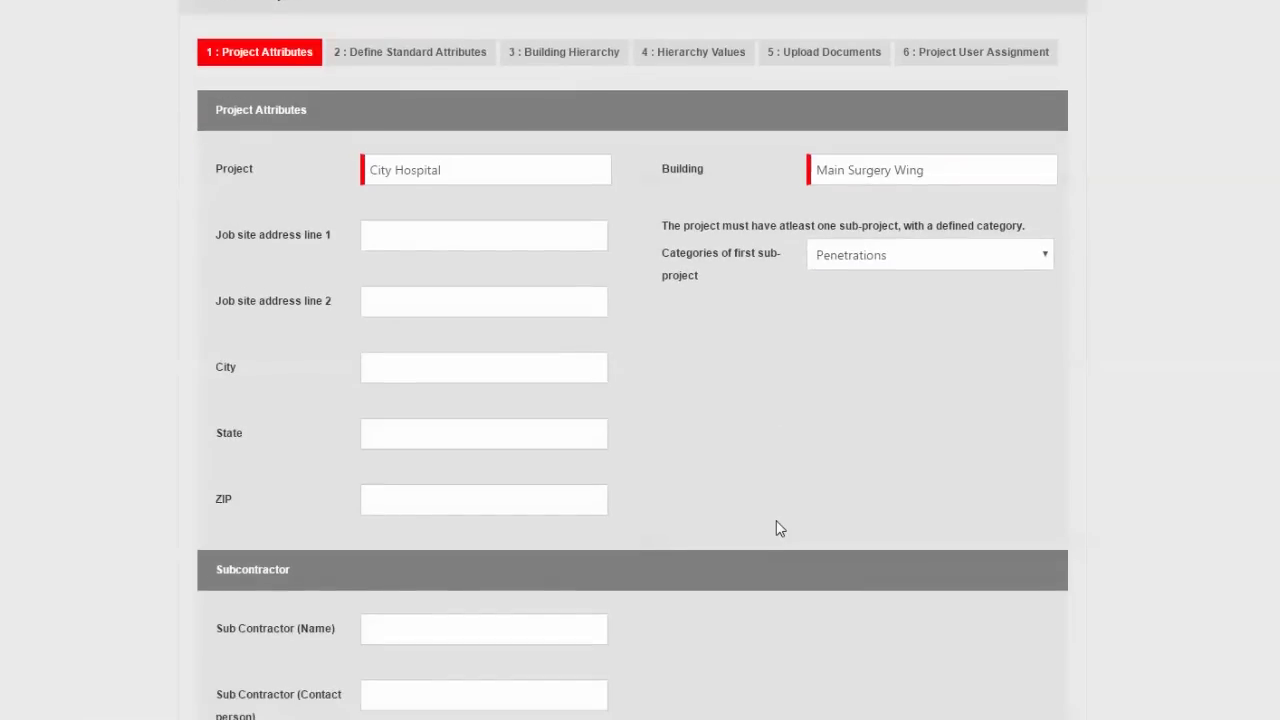
click(906, 262)
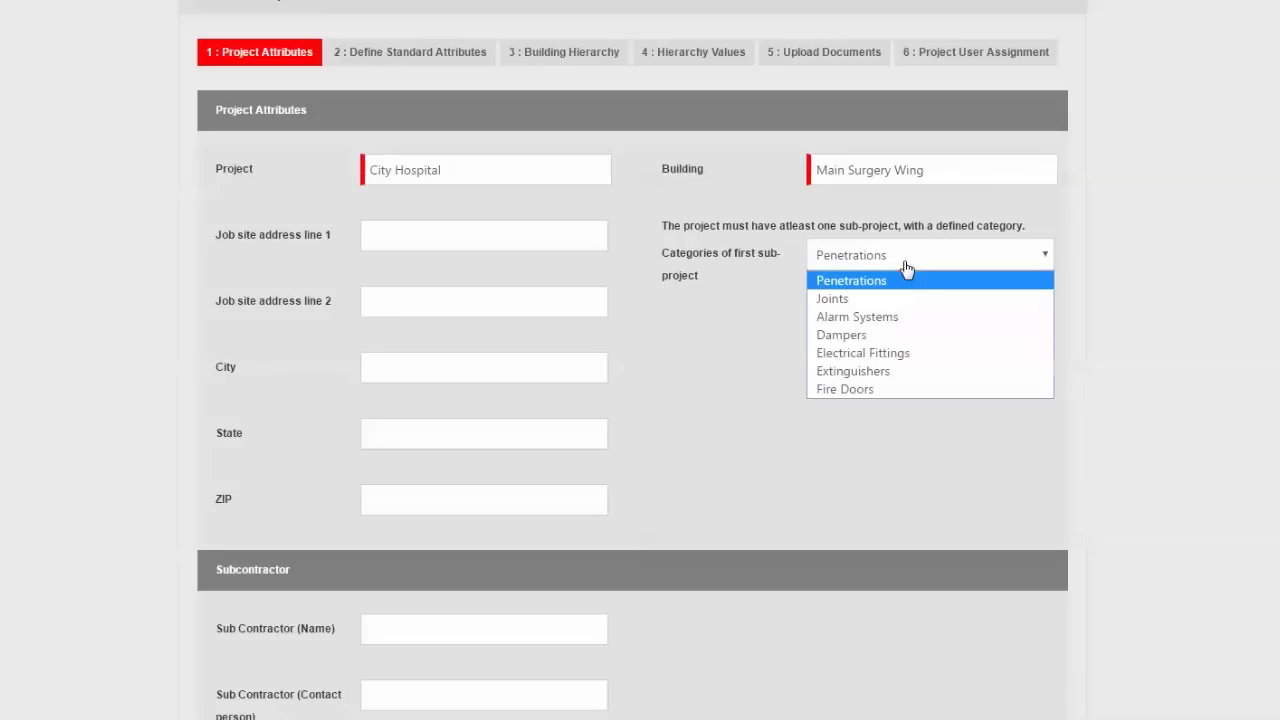
click(906, 266)
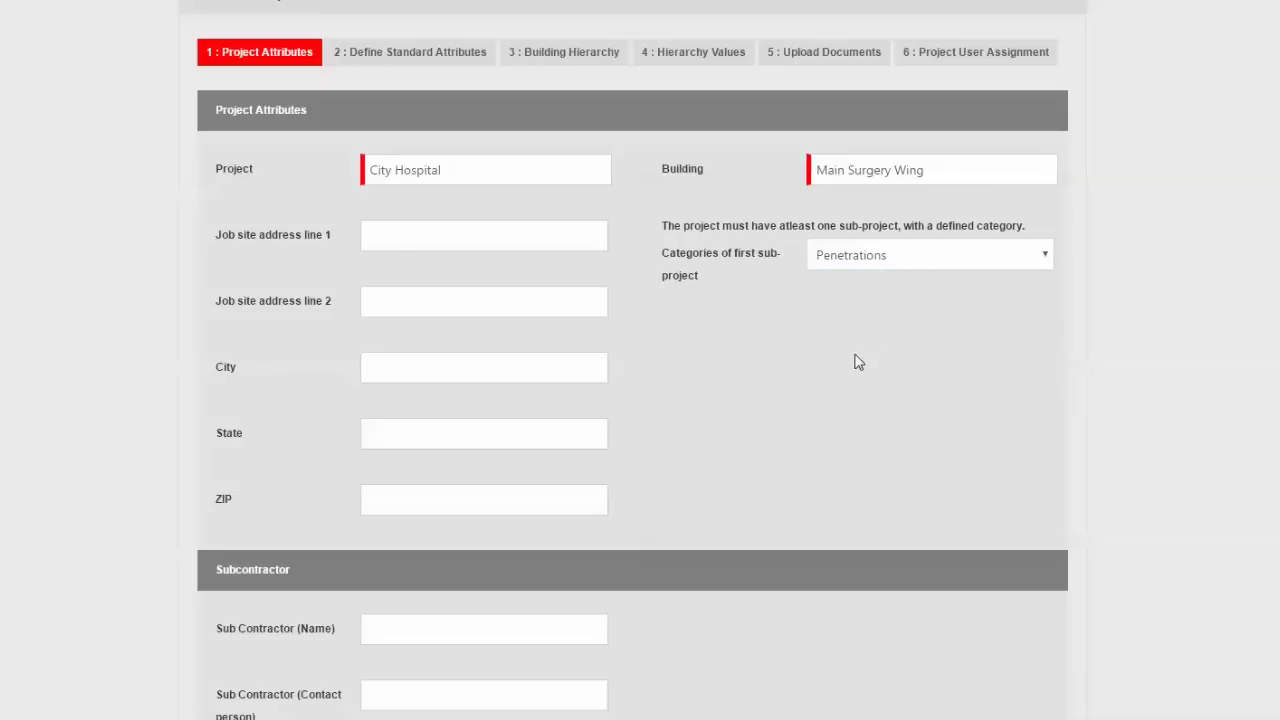
Keep the project status Active and mobile hierarchy level changes at No, leave the contact details blank, and continue to the standard attributes.
scroll(843, 380, down, 1)
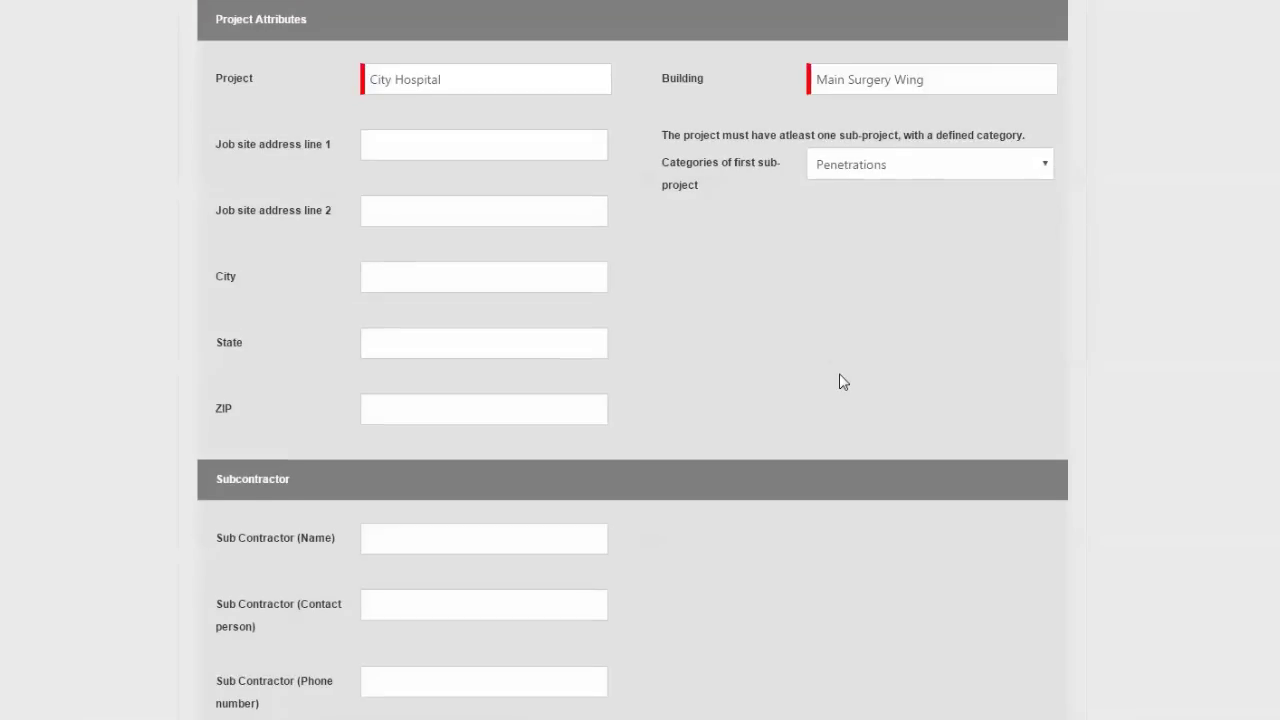
scroll(840, 375, down, 1)
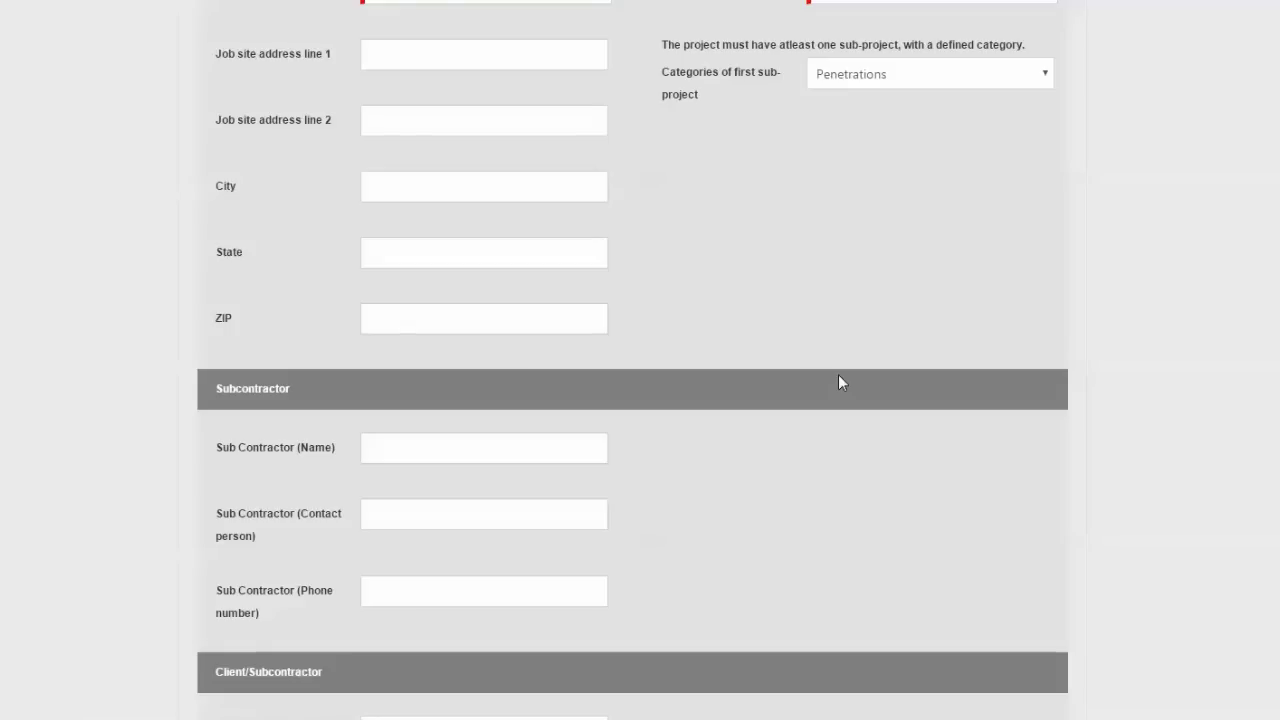
scroll(839, 376, down, 4)
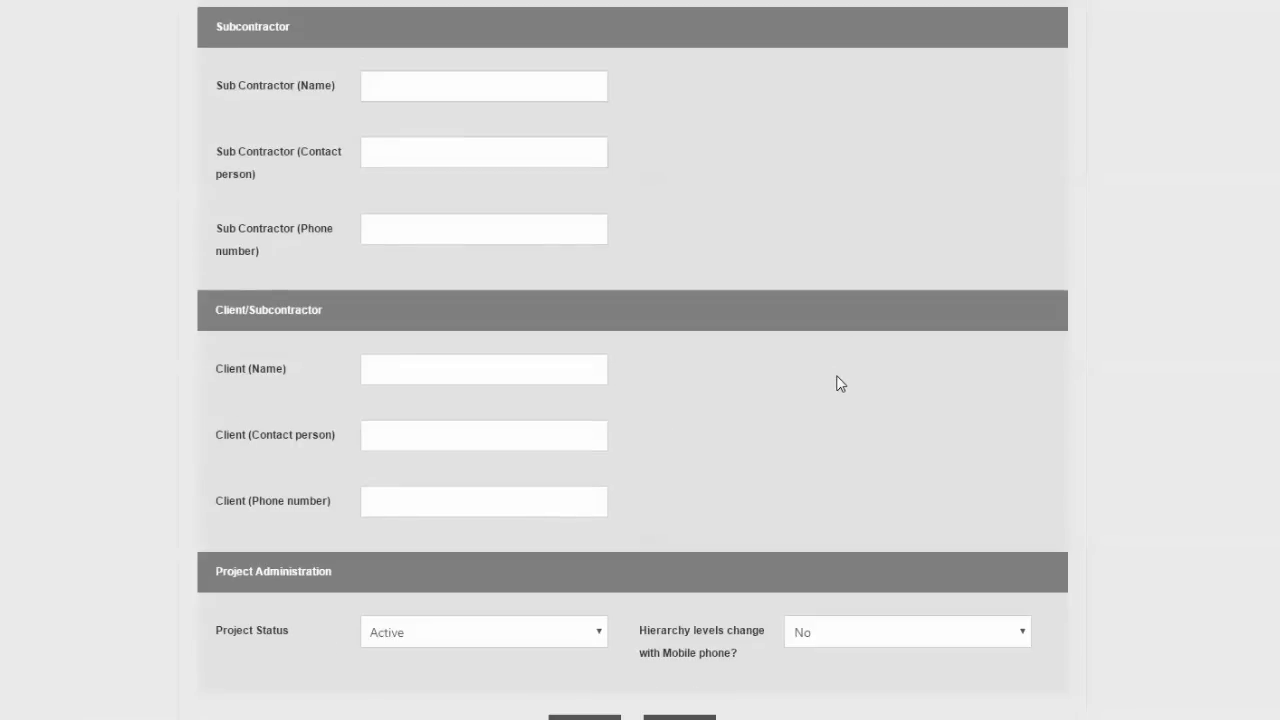
scroll(839, 383, down, 1)
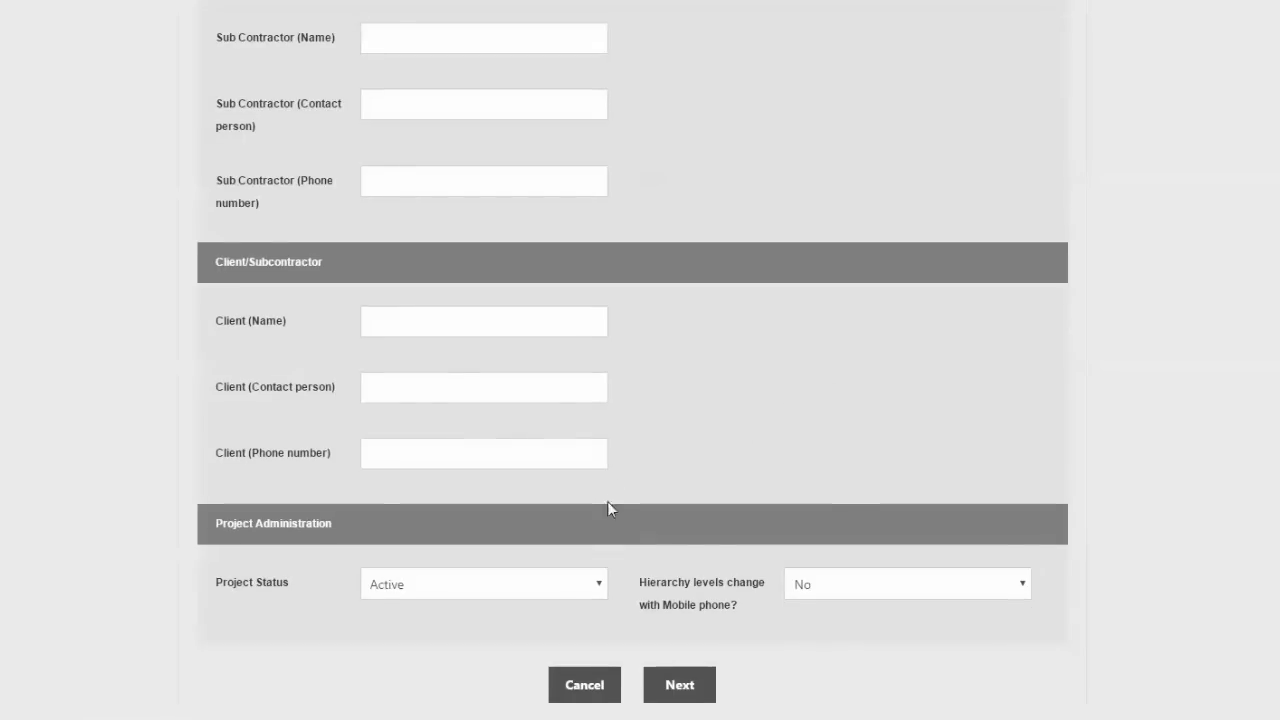
click(597, 594)
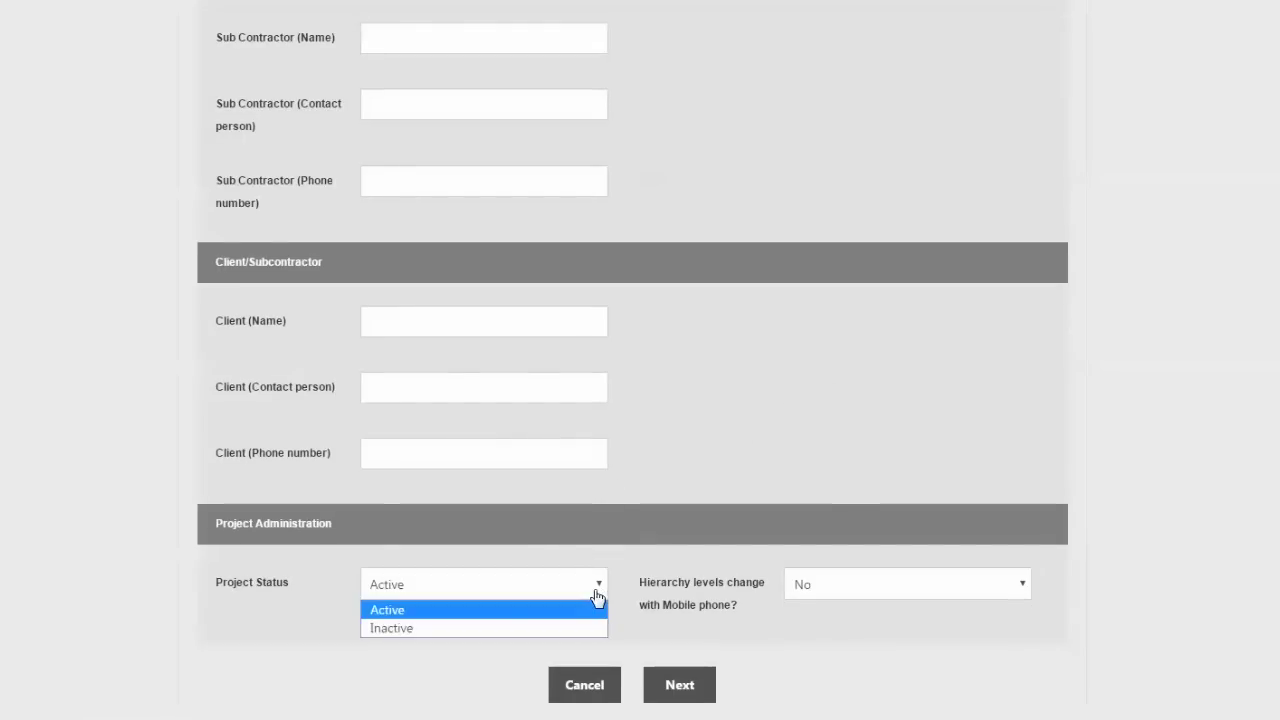
click(597, 596)
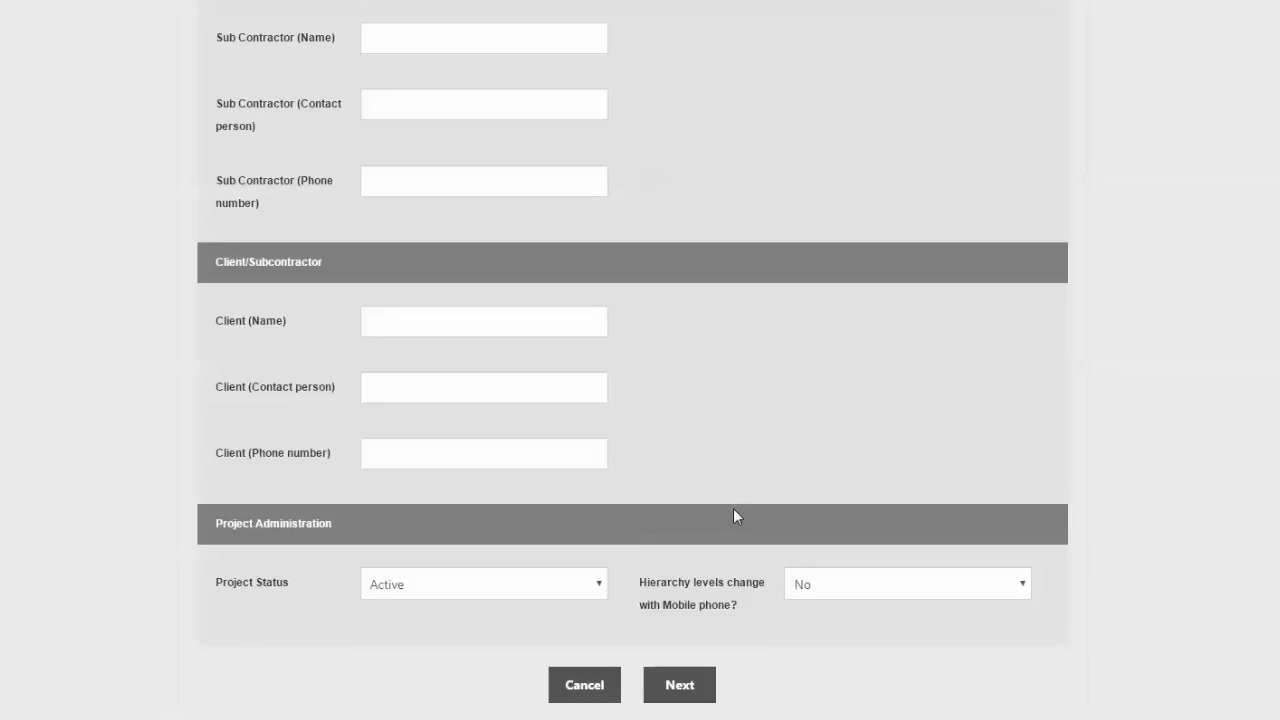
click(908, 595)
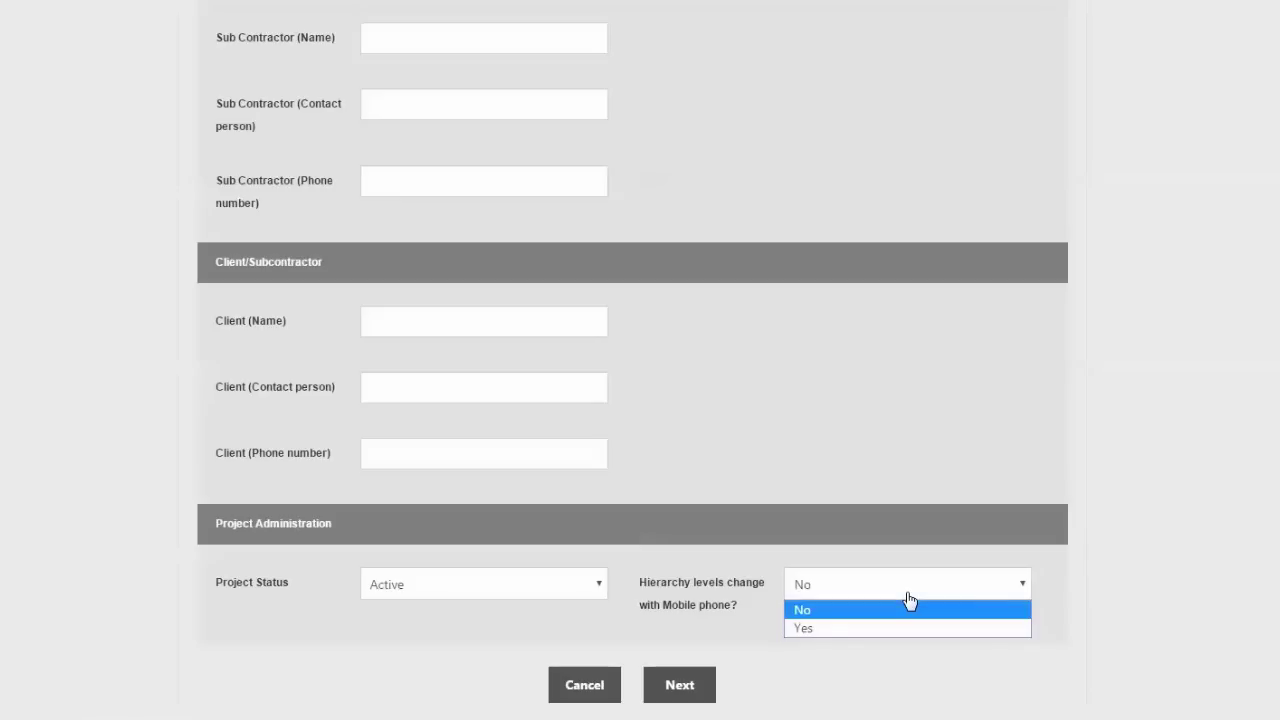
click(909, 609)
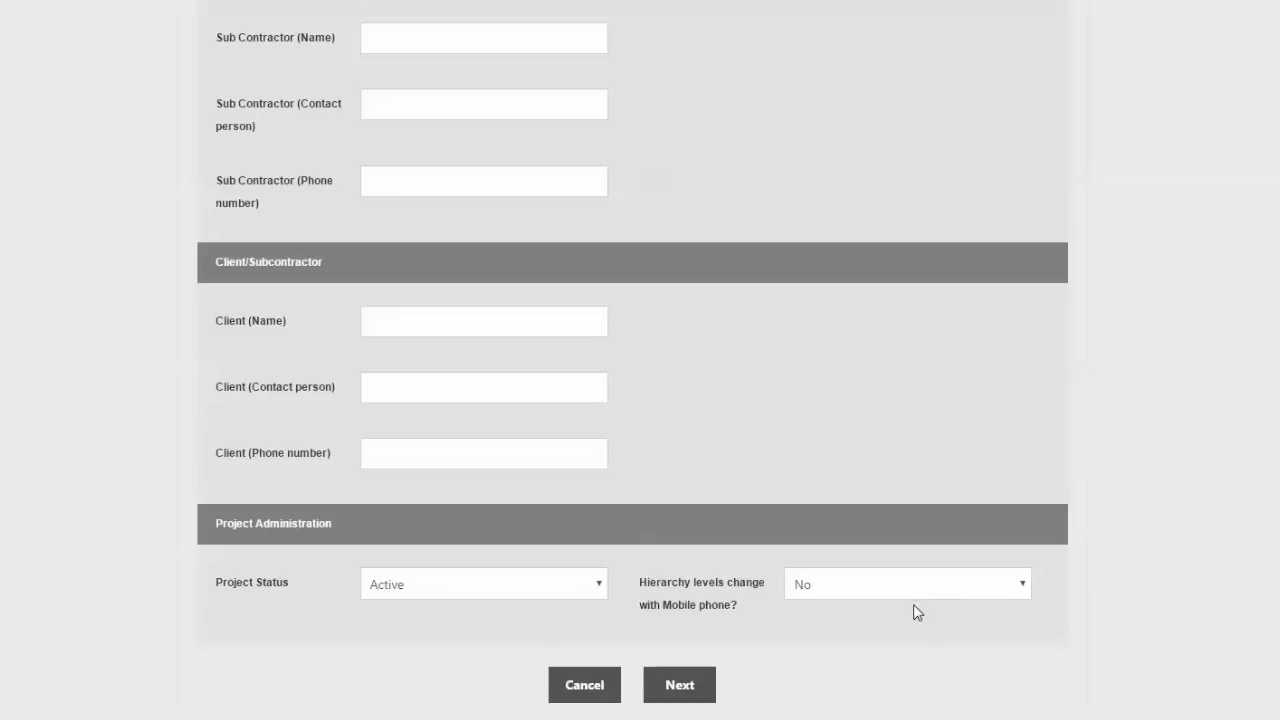
click(682, 684)
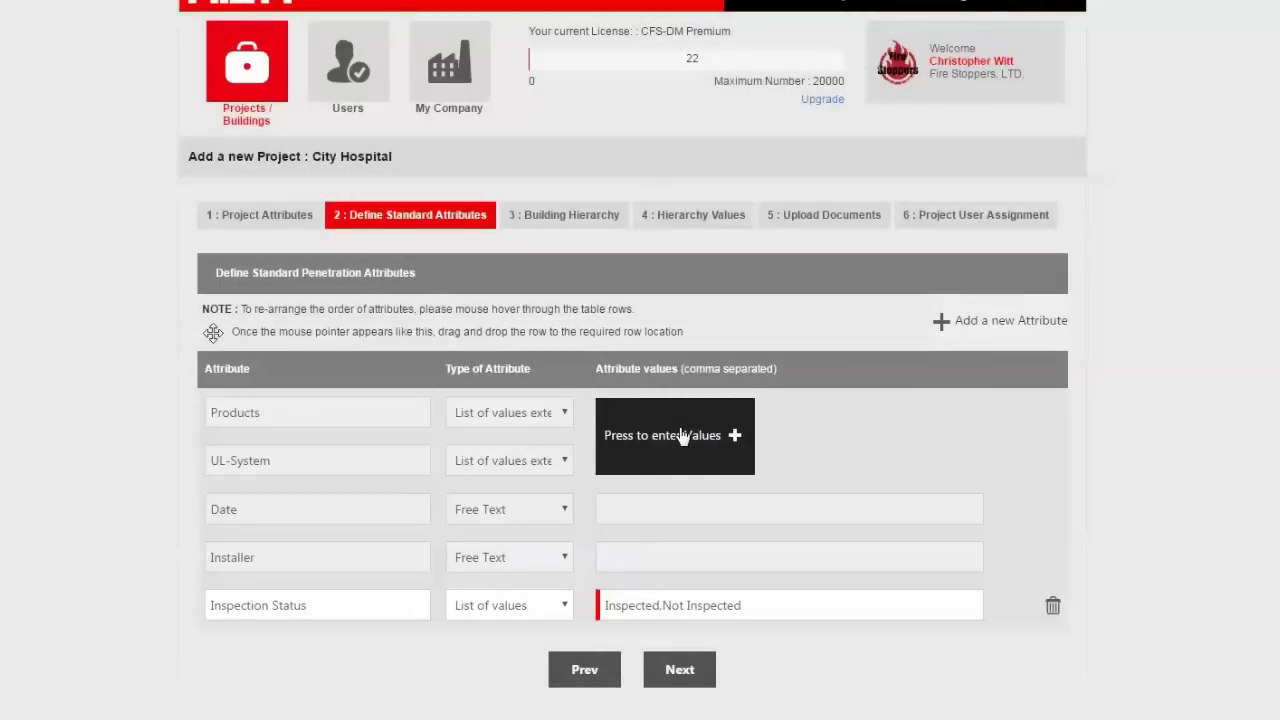
Expand the Products and UL-System values and view the UL-Systems of CFS-SL RK Retrofit Sleeve.
click(681, 436)
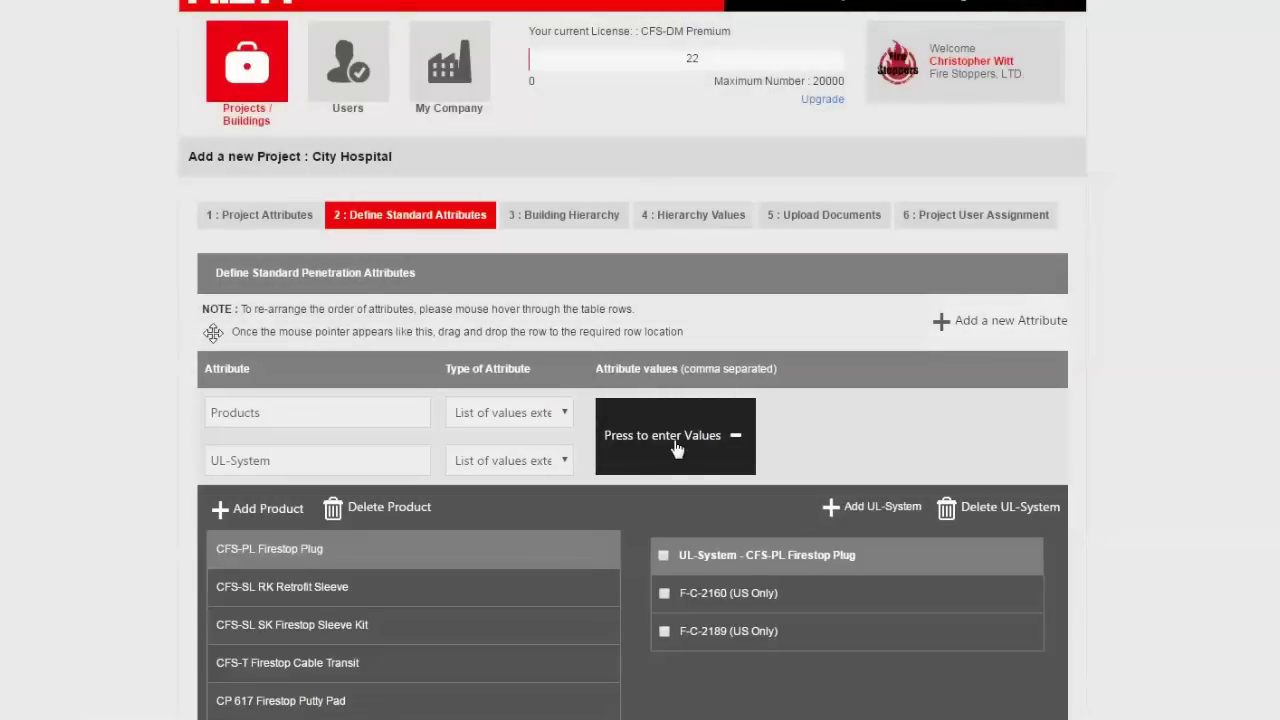
scroll(672, 445, down, 1)
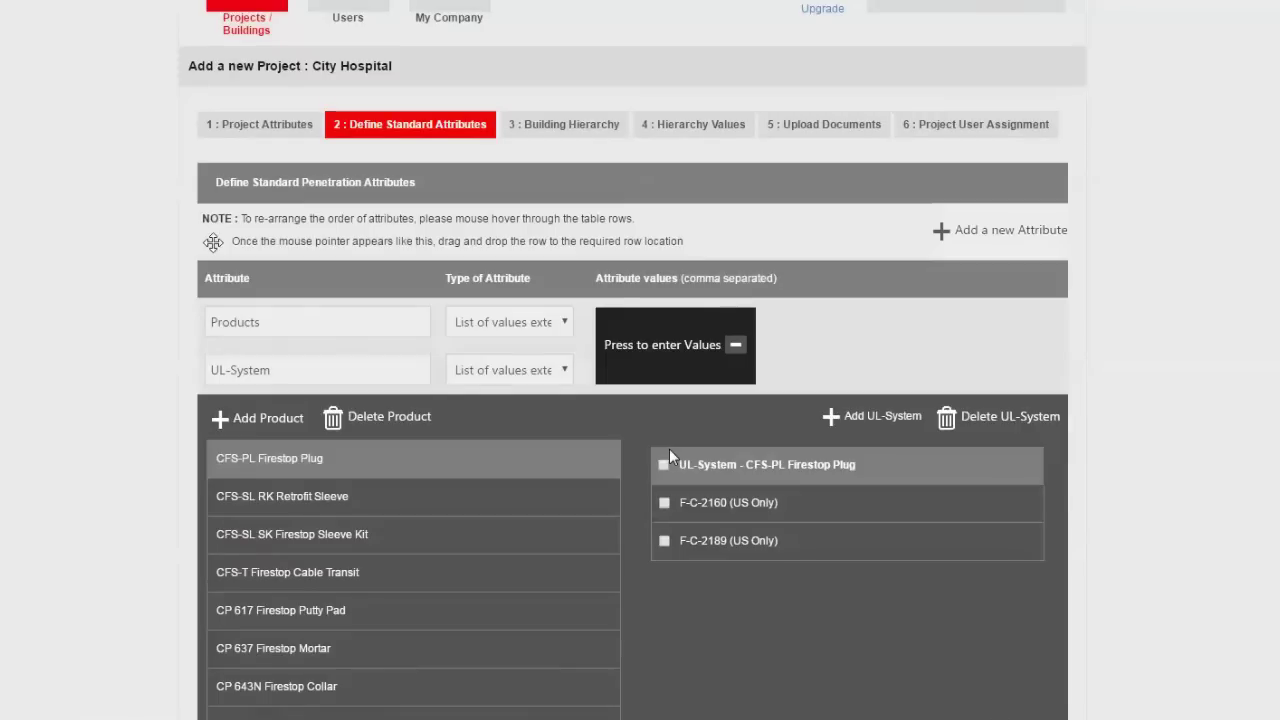
scroll(669, 456, down, 1)
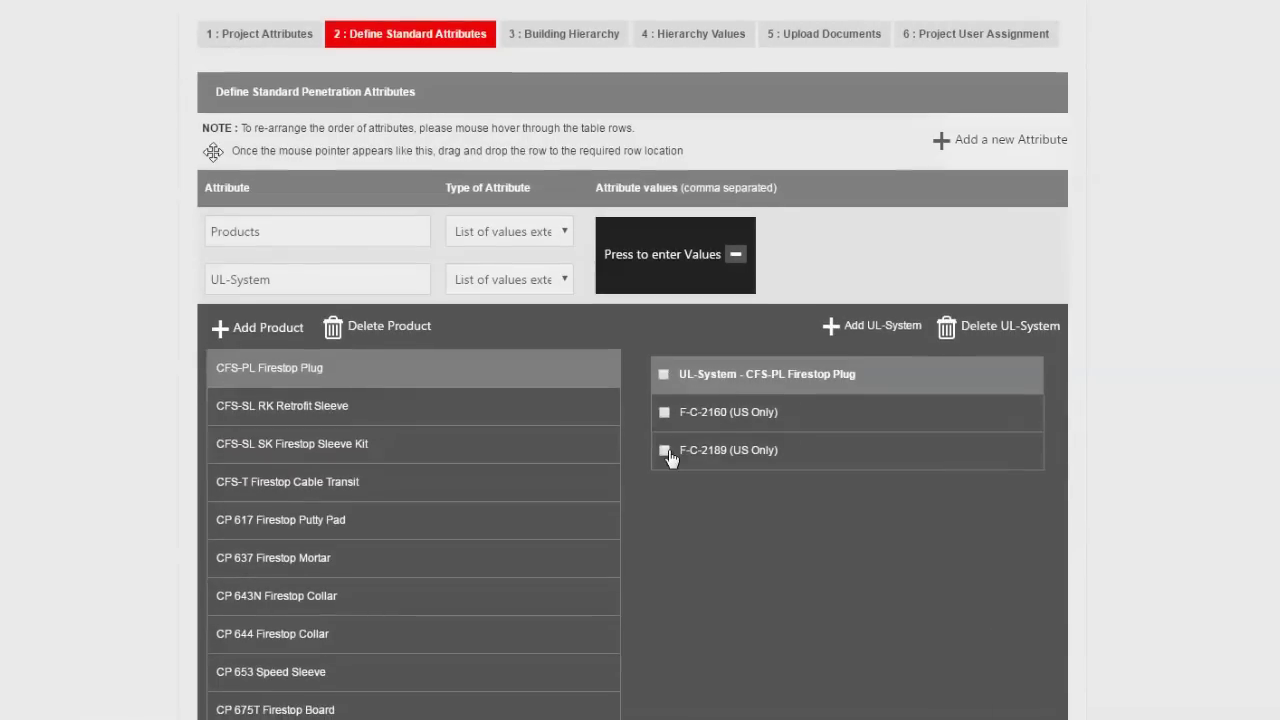
scroll(668, 456, down, 1)
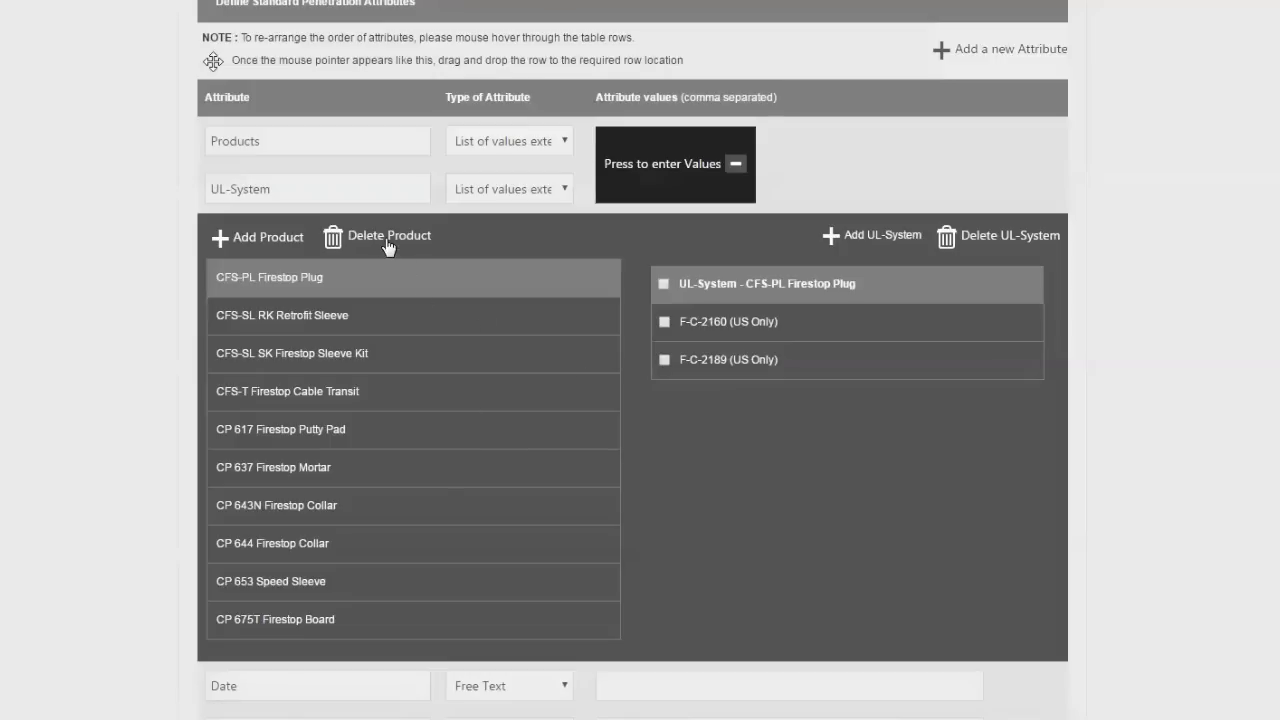
click(315, 316)
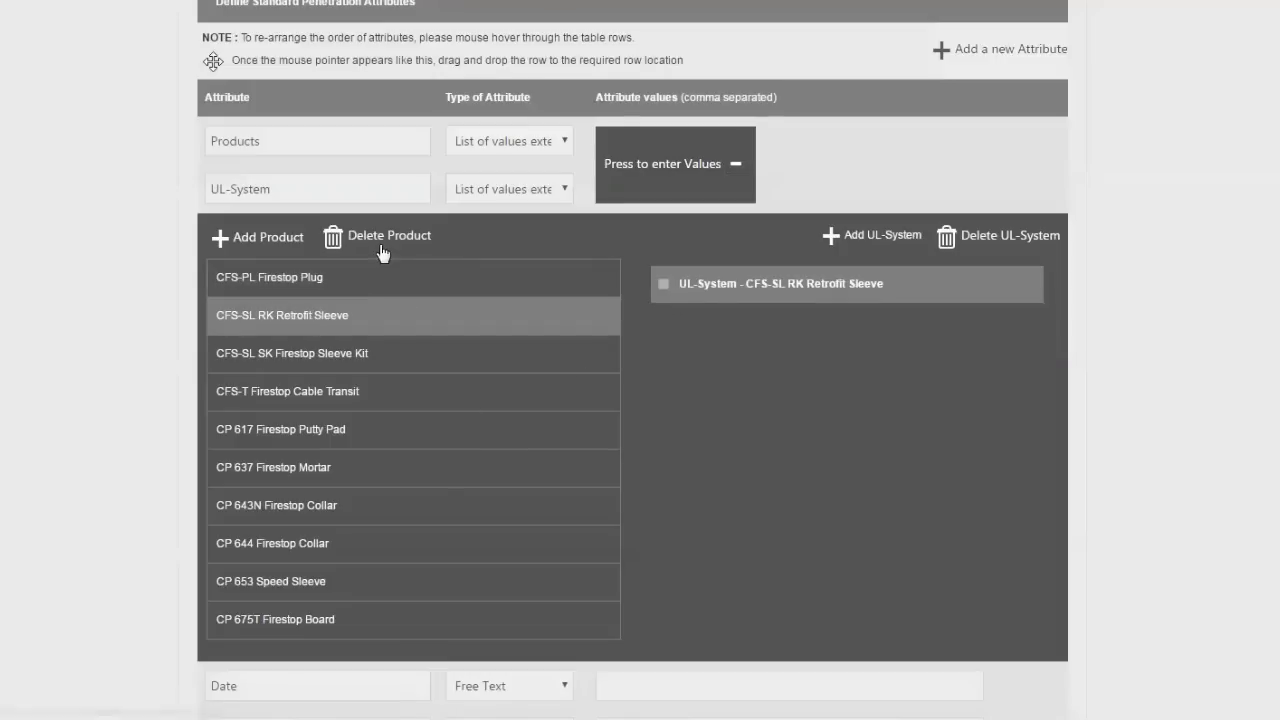
Add a manually named product, THX Firestsop Block, to the product list and collapse the values.
click(268, 240)
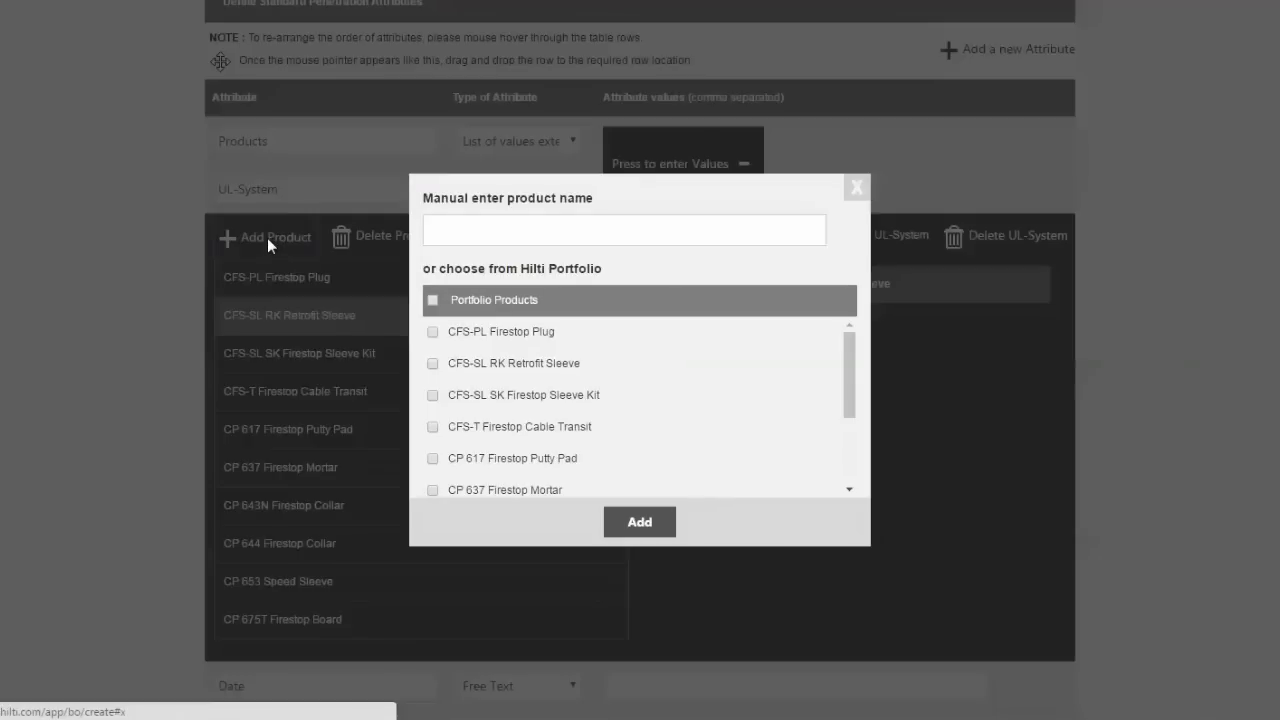
mouse_move(848, 366)
mouse_down()
mouse_move(848, 390)
mouse_move(846, 356)
mouse_up()
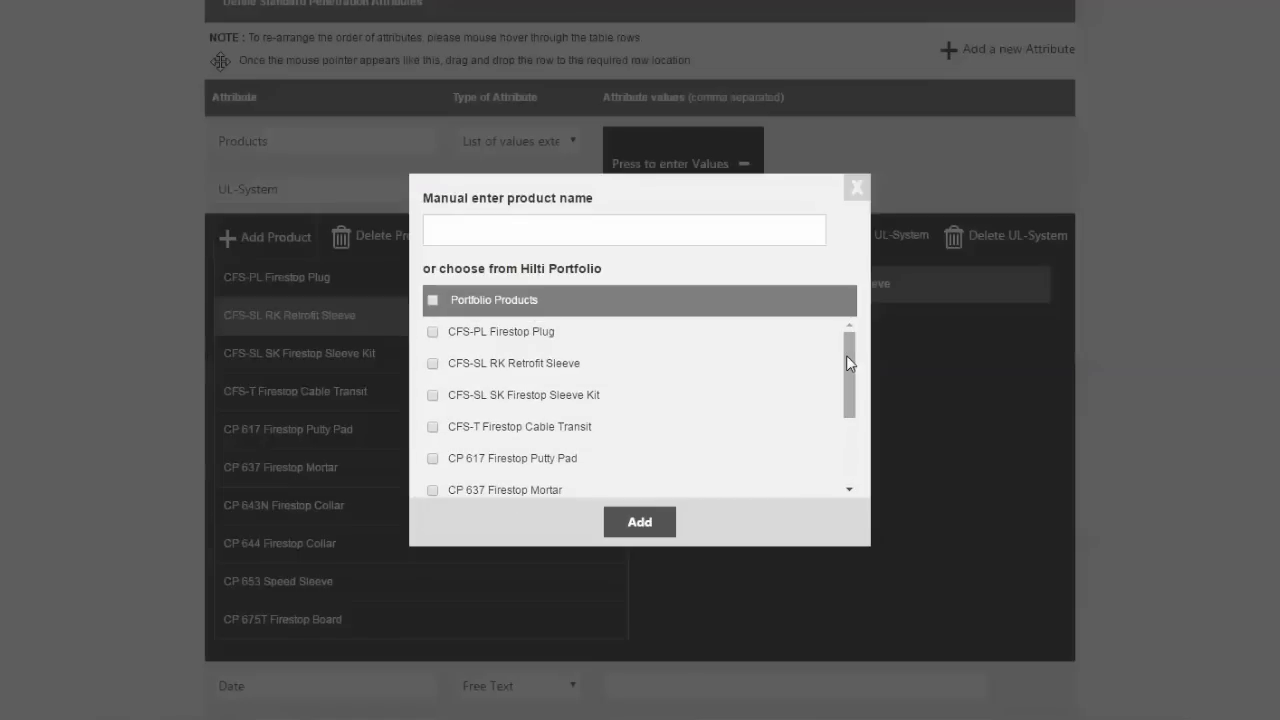
click(488, 236)
text(TH)
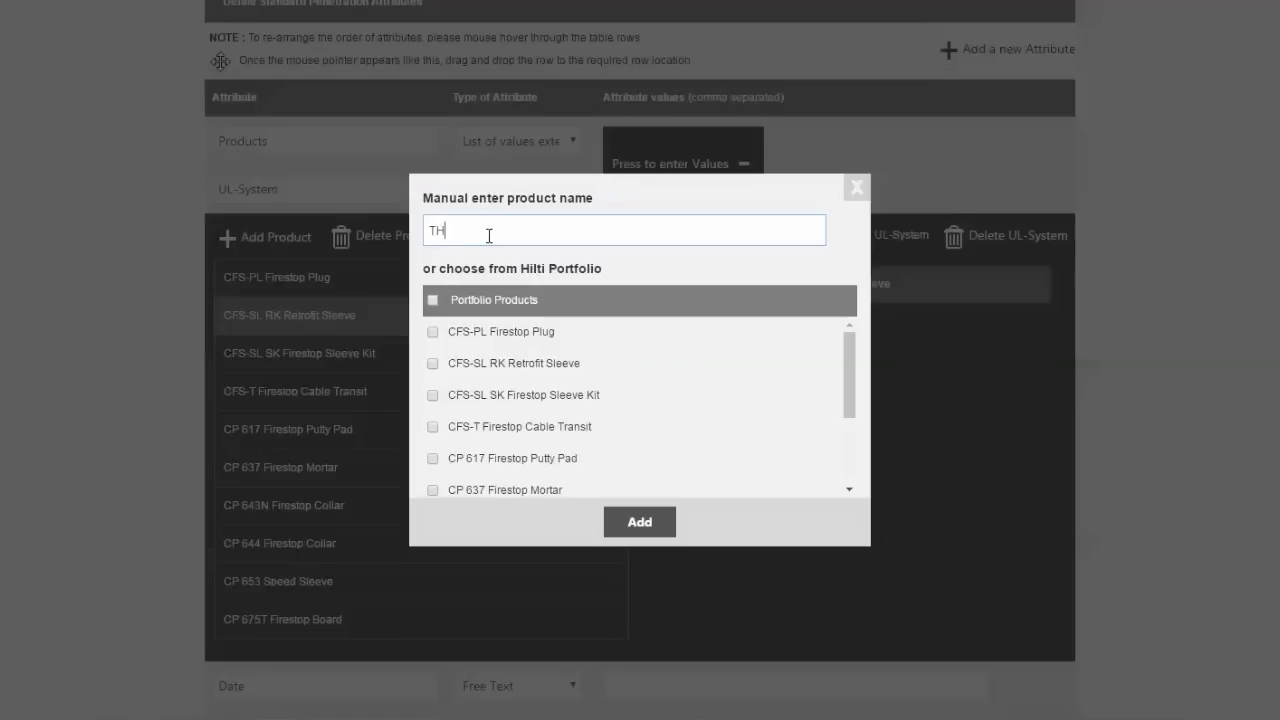
text(X Firestsop Block)
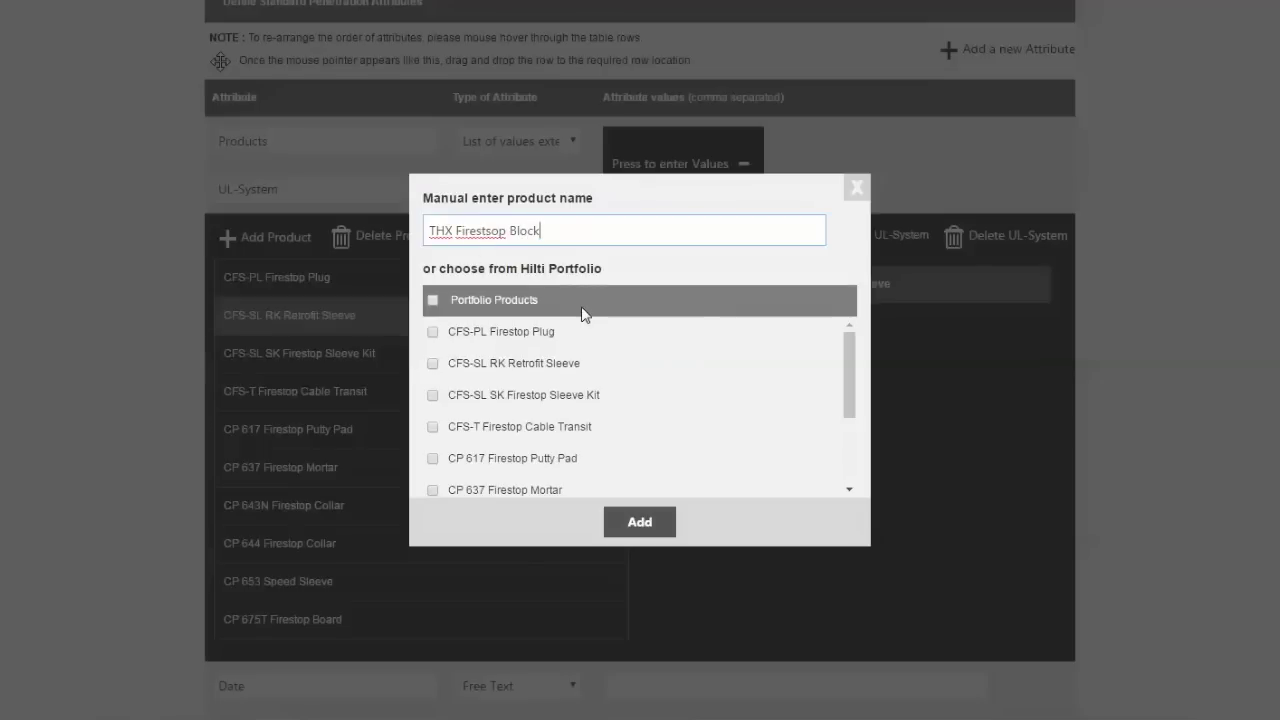
click(642, 523)
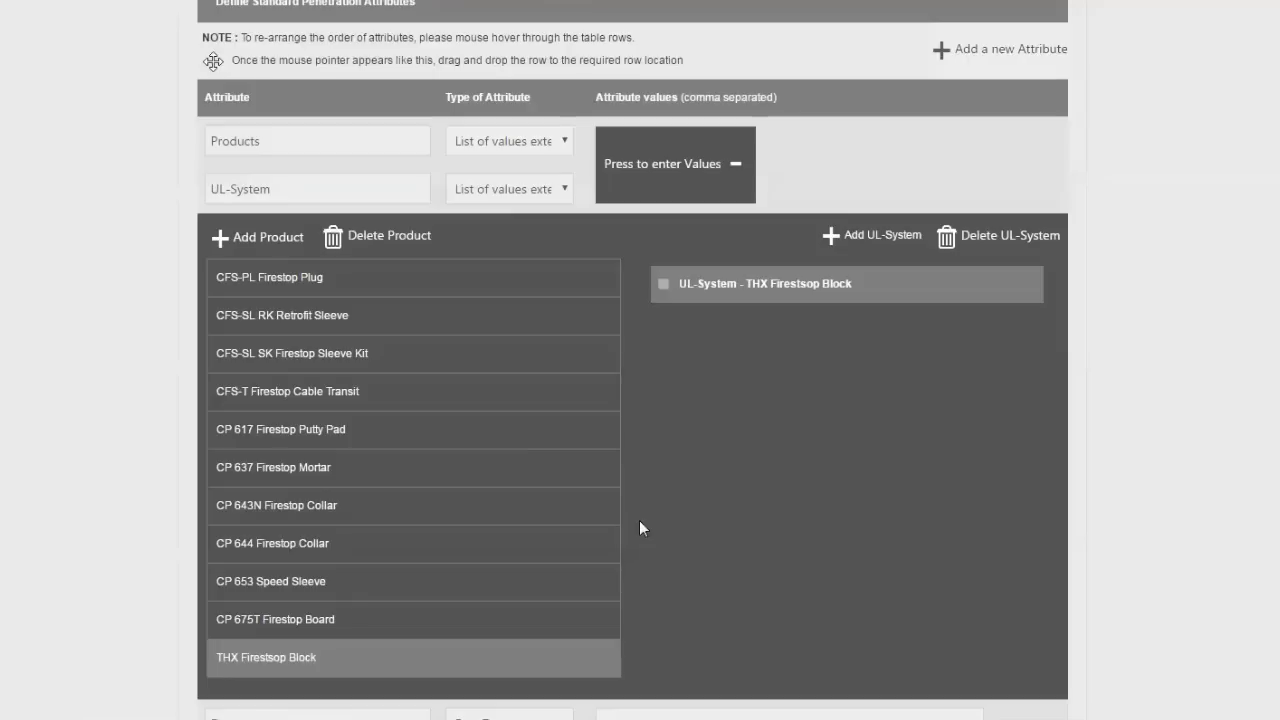
click(697, 160)
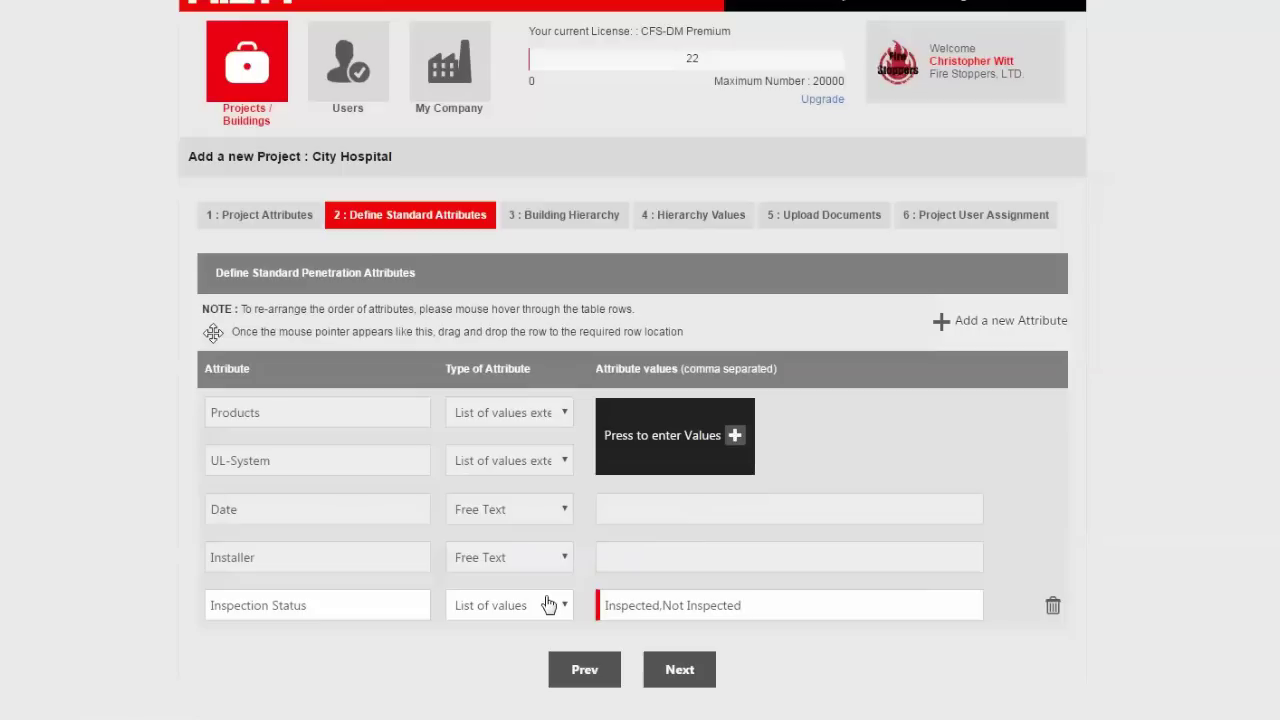
Add a new attribute named Penetration Type as a List of values with the values Wall,Ceiling.
click(1011, 321)
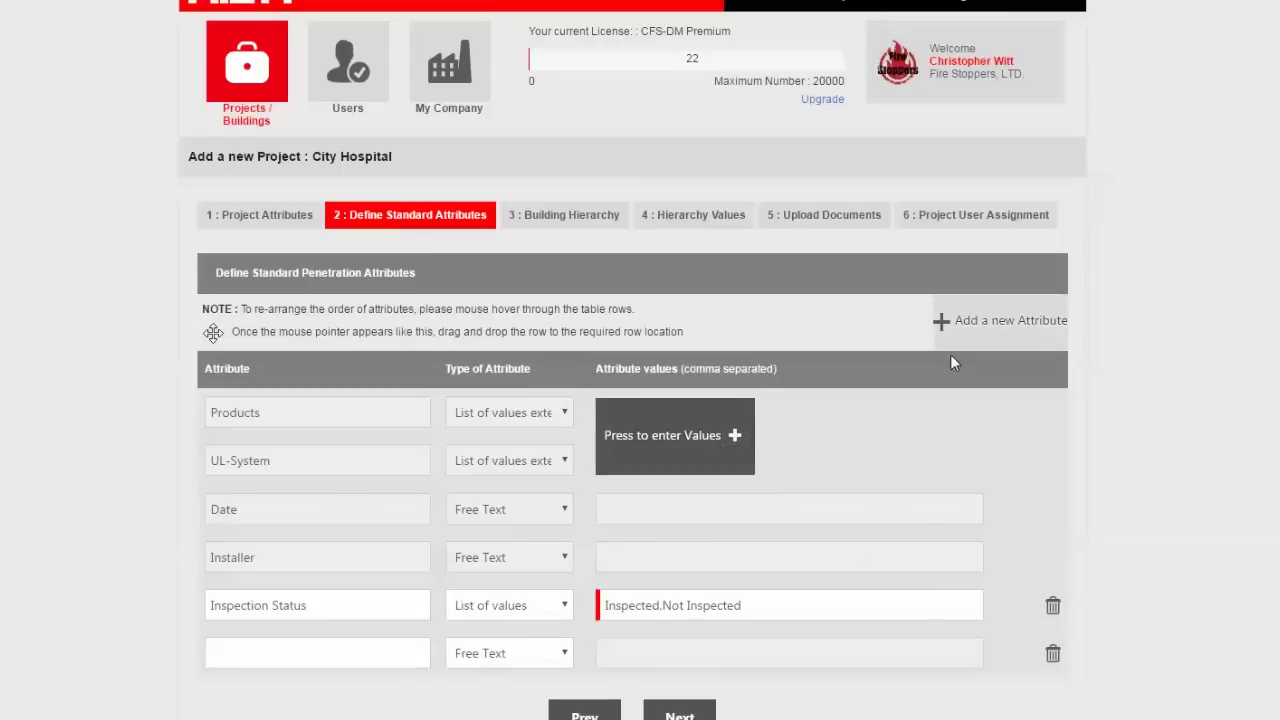
click(357, 656)
text(Penetration)
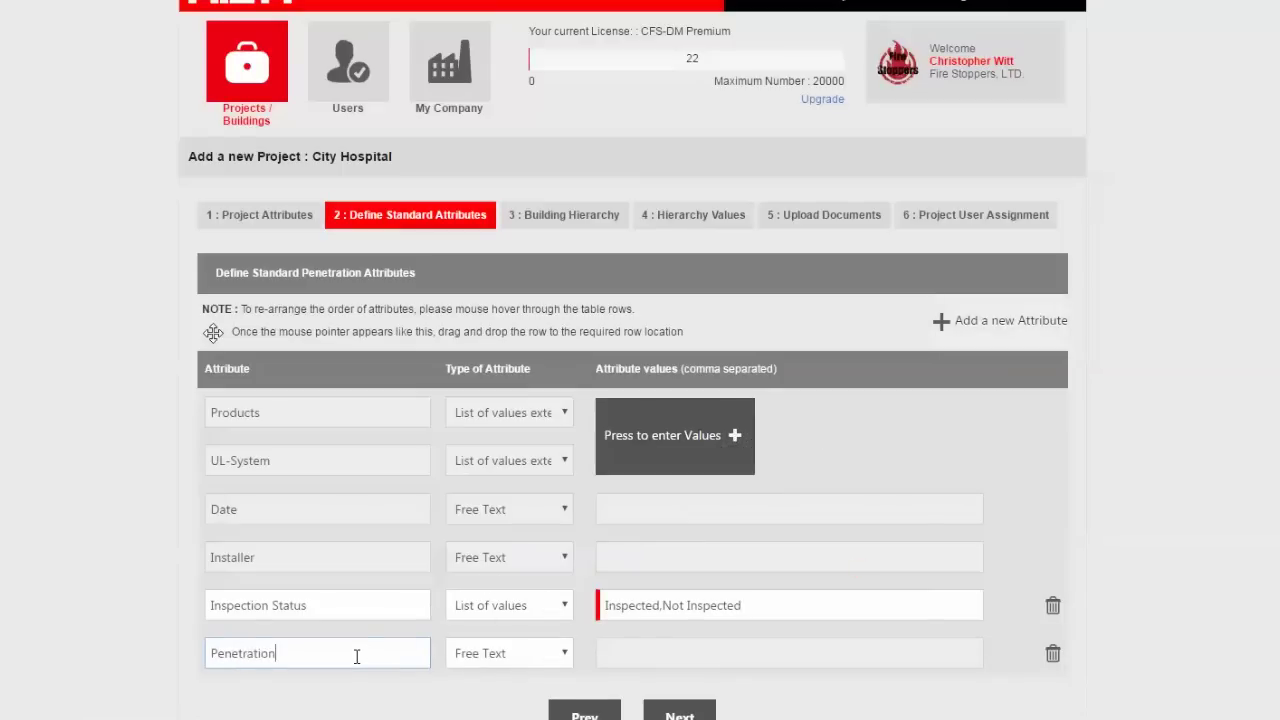
text( Type)
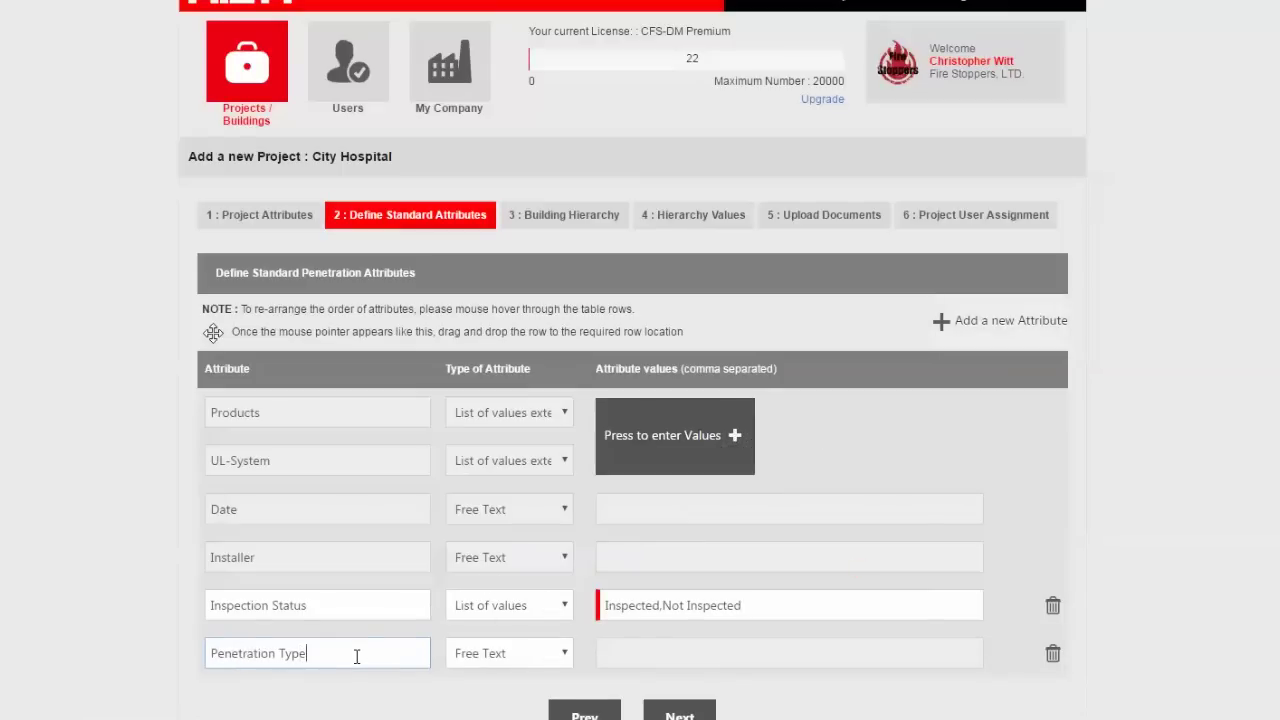
click(565, 662)
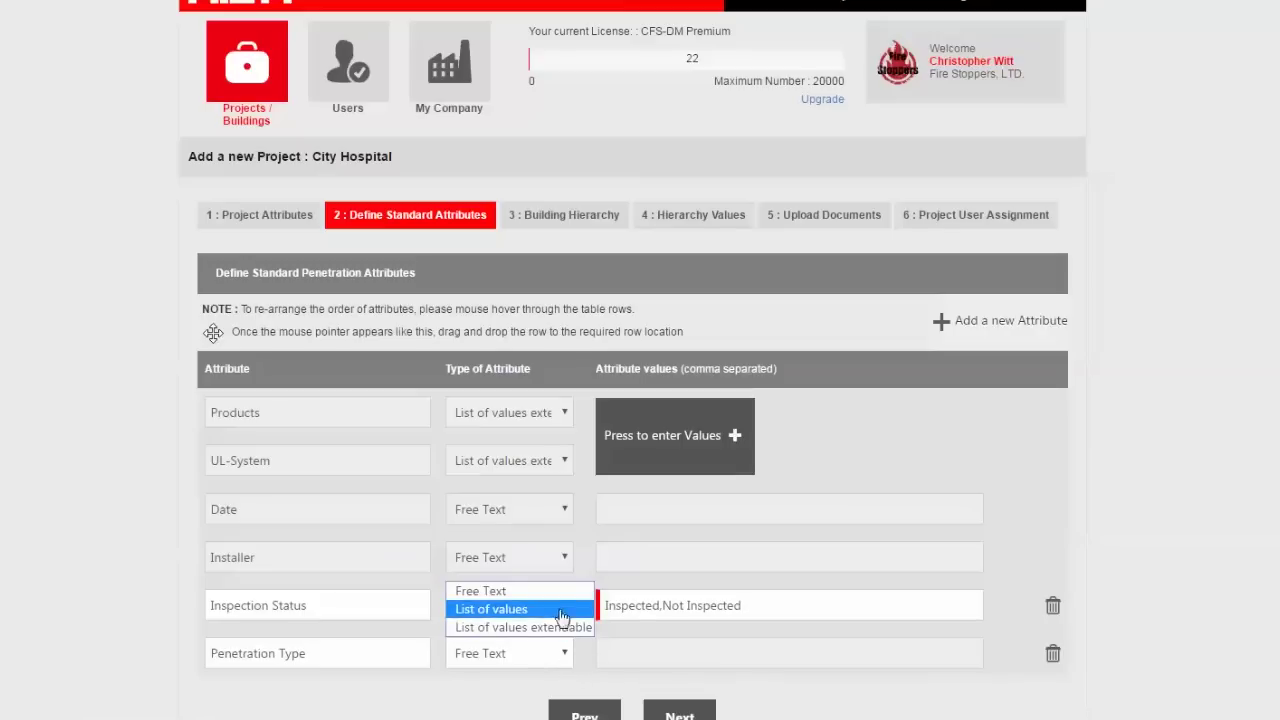
click(562, 612)
click(626, 651)
text(Wall,Ceiling)
Move the Penetration Type attribute directly below UL-System and proceed to the building hierarchy.
scroll(677, 692, down, 1)
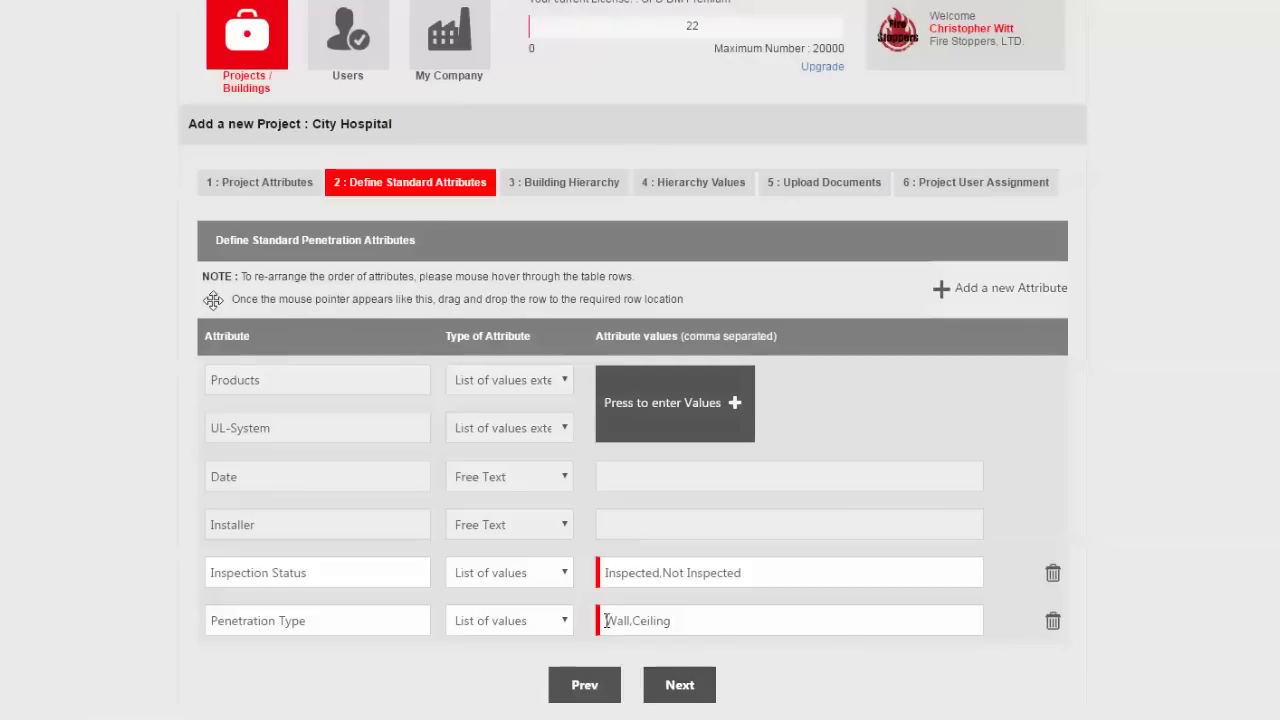
drag(588, 613, 615, 470)
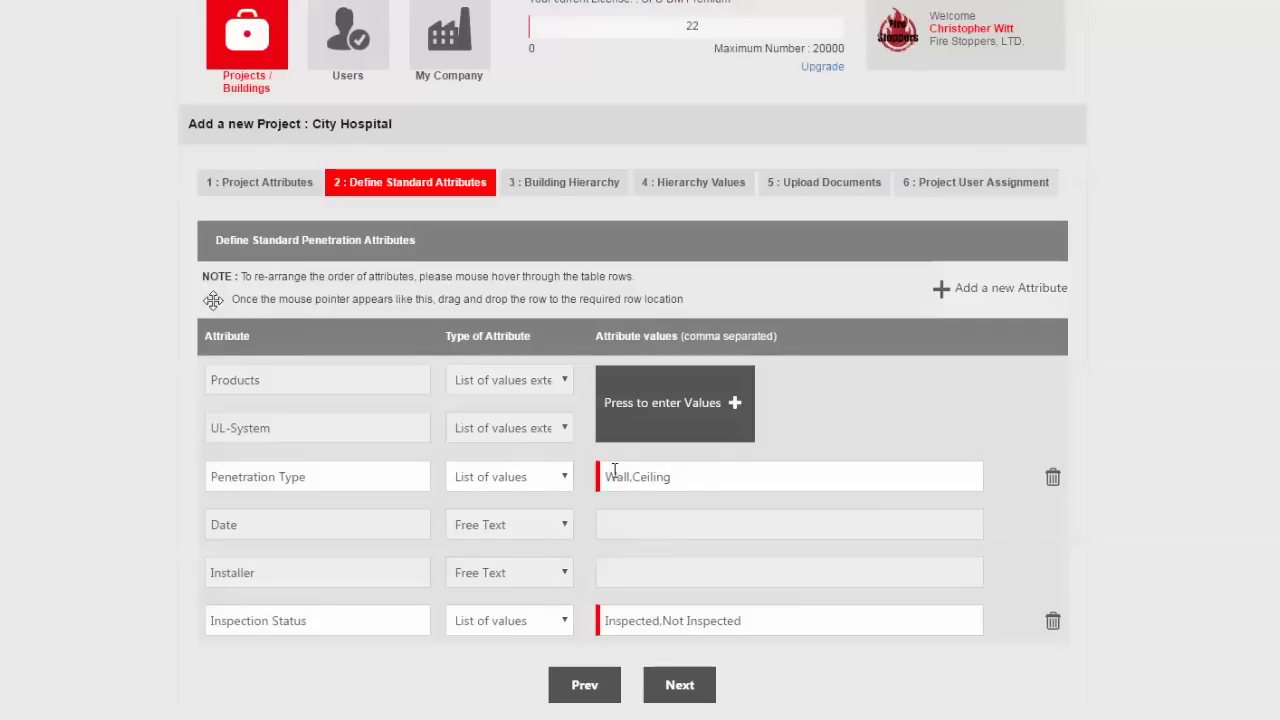
click(680, 685)
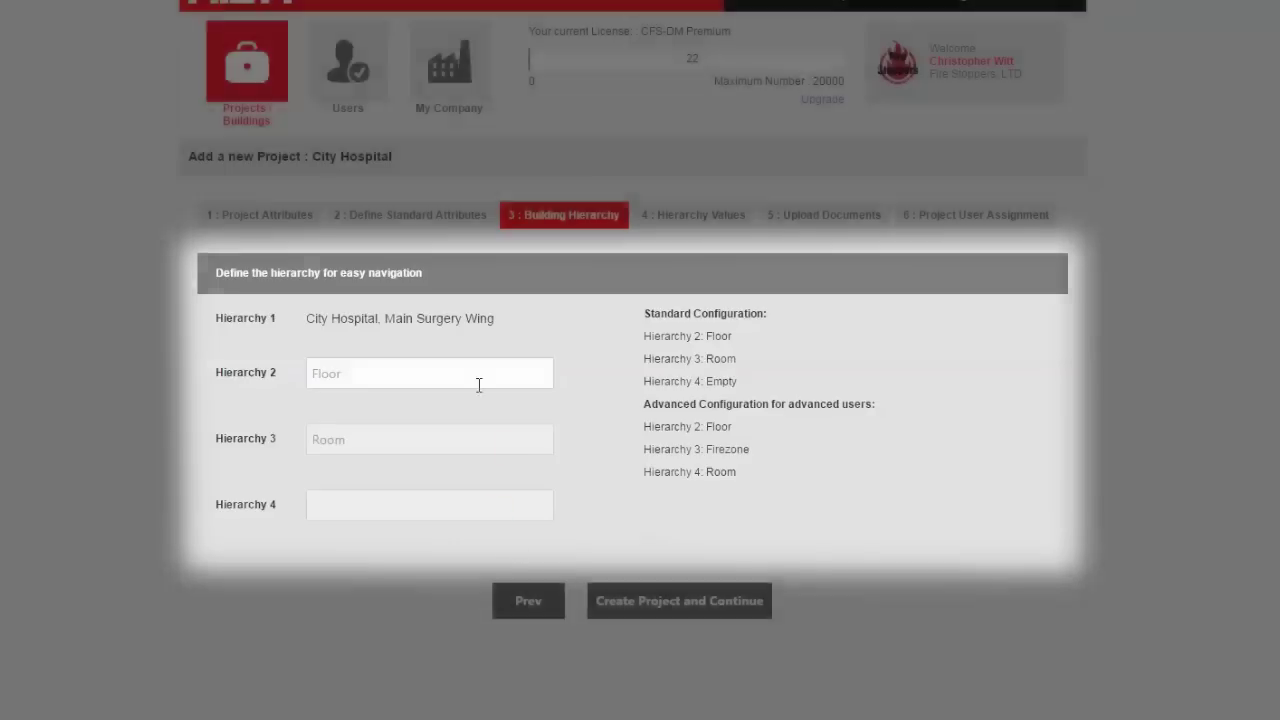
Define Hierarchy 2 as Floor and Hierarchy 3 as Room, and create the project to continue to the hierarchy values.
click(470, 373)
text(Floor)
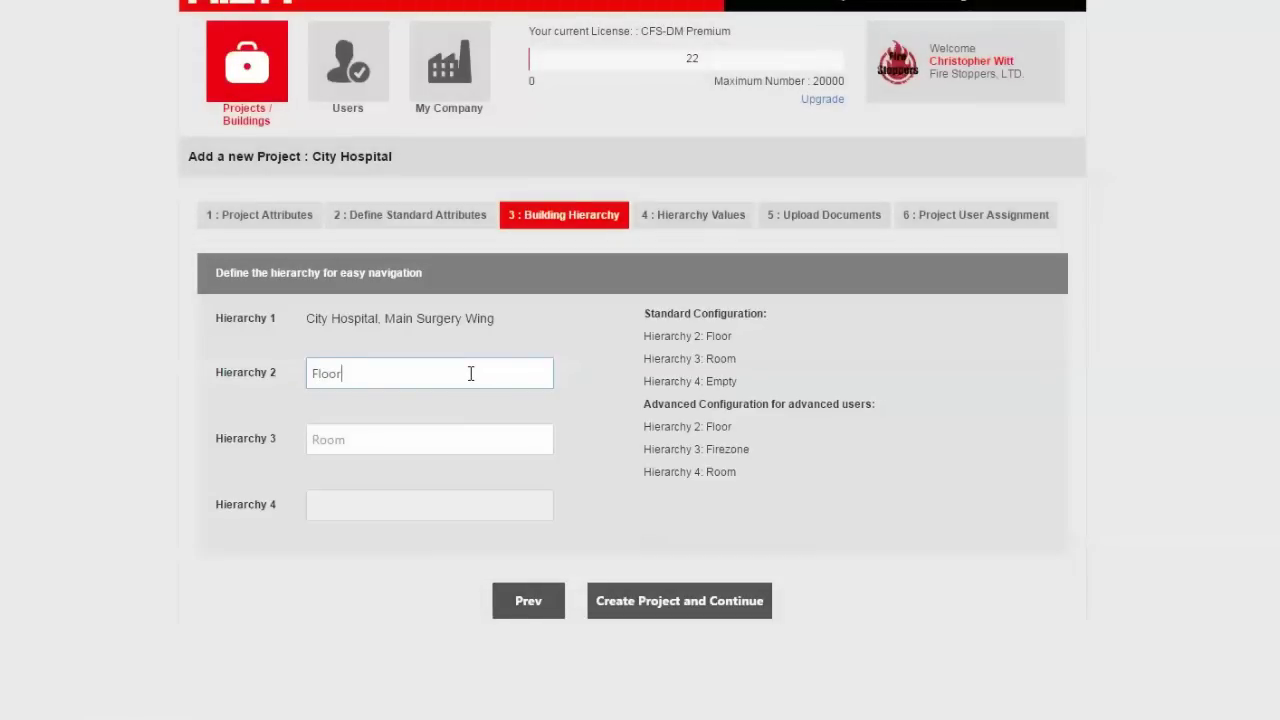
key(Tab)
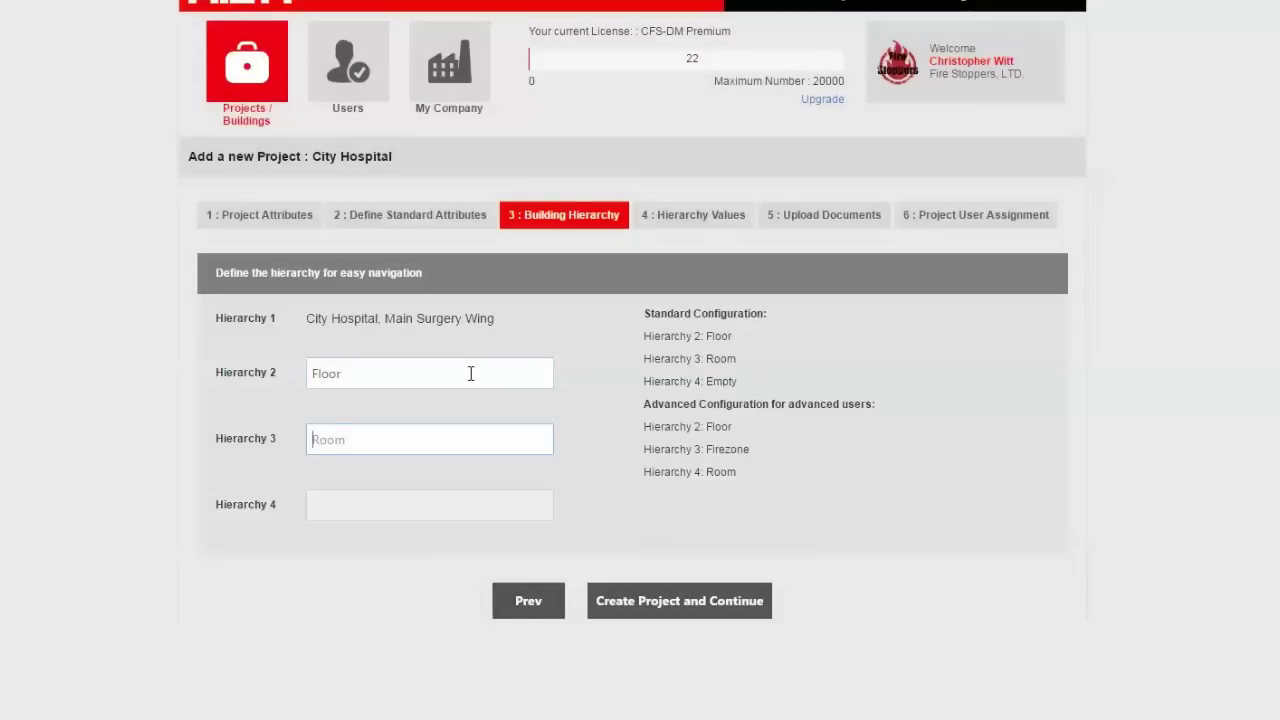
text(Room)
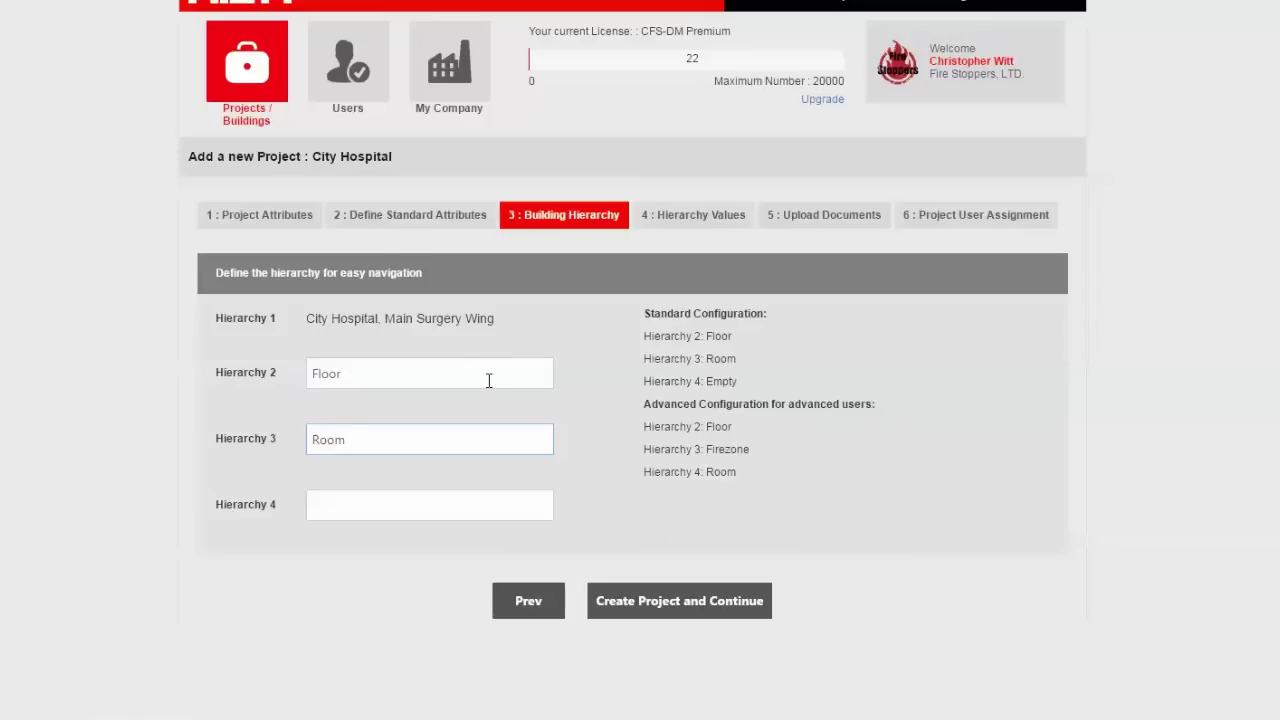
click(655, 600)
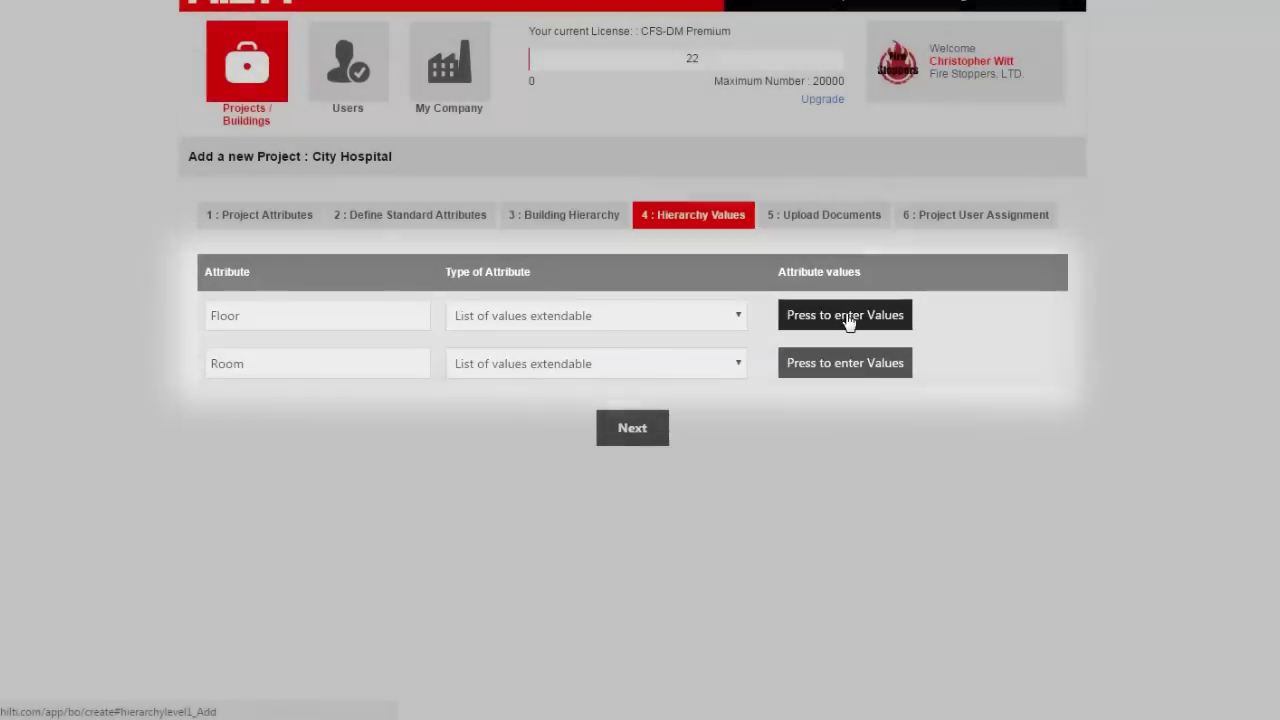
Add First Floor and Second Floor as values of the Floor attribute and close the Hierarchy level 2 list.
click(848, 318)
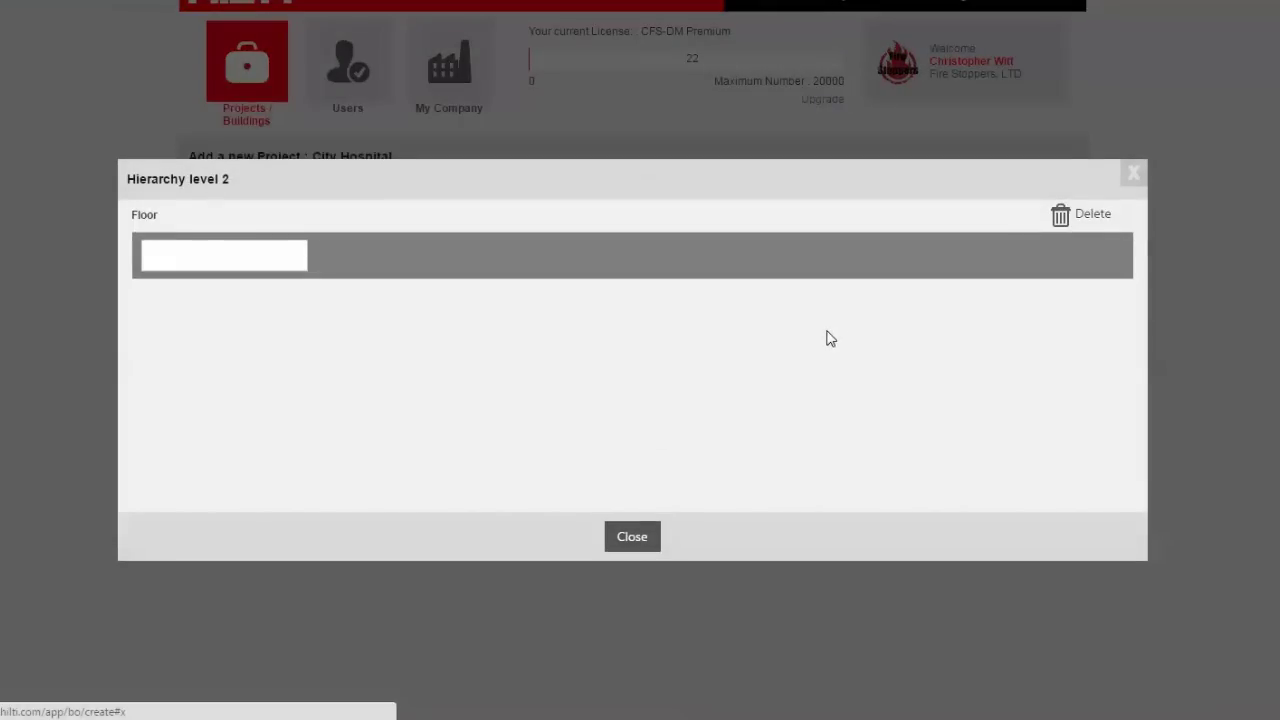
click(281, 247)
text(First Floor)
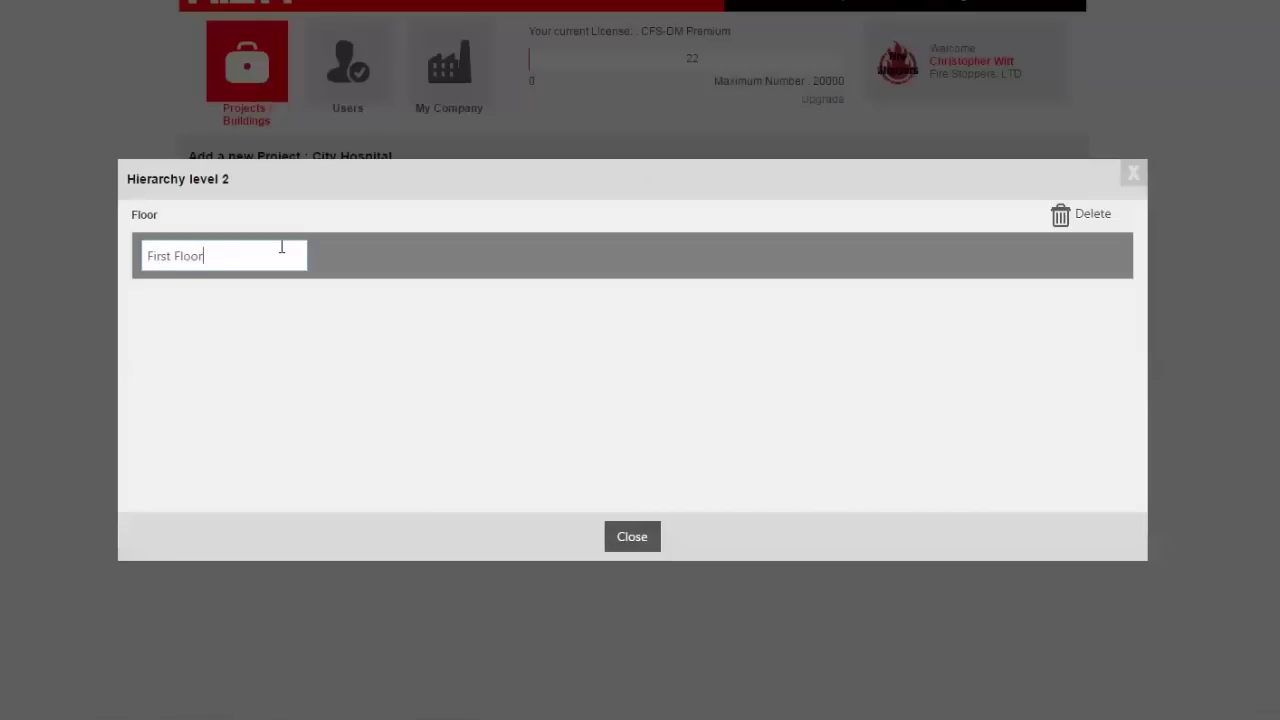
key(Return)
text(Second Fl)
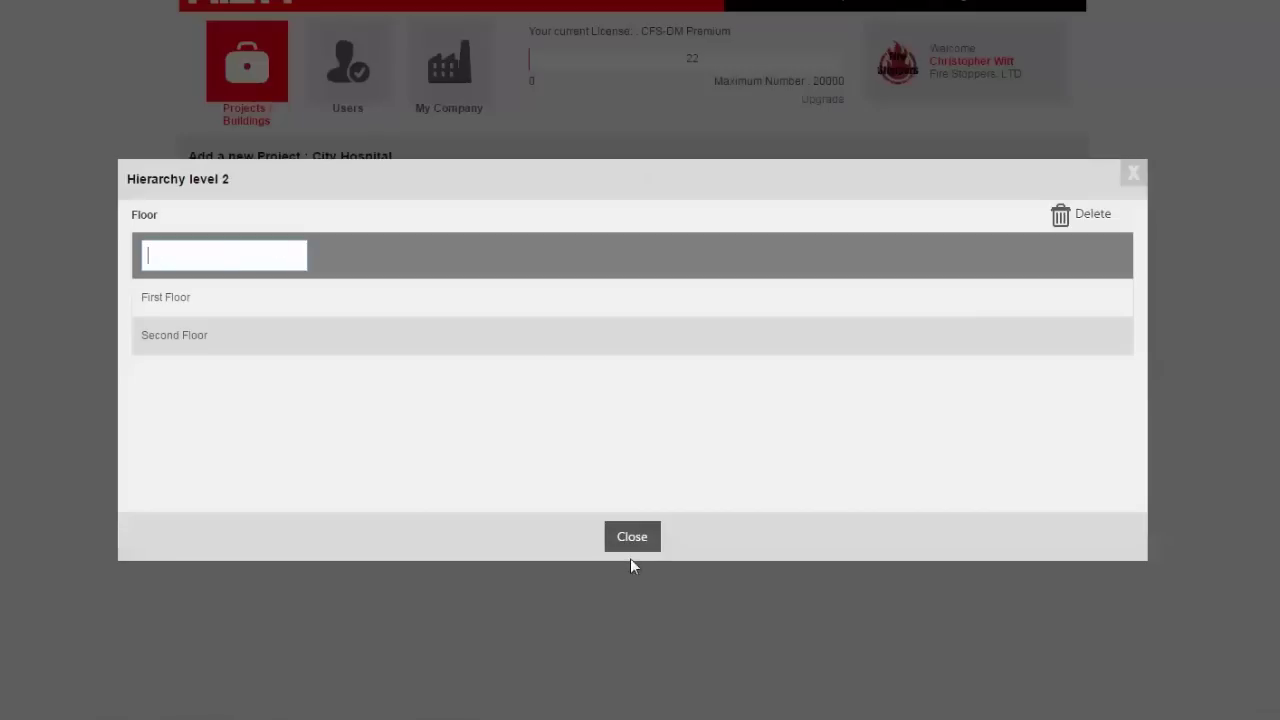
click(632, 540)
Add rooms 101 and 102 to First Floor in the Room hierarchy values.
click(828, 384)
text(101)
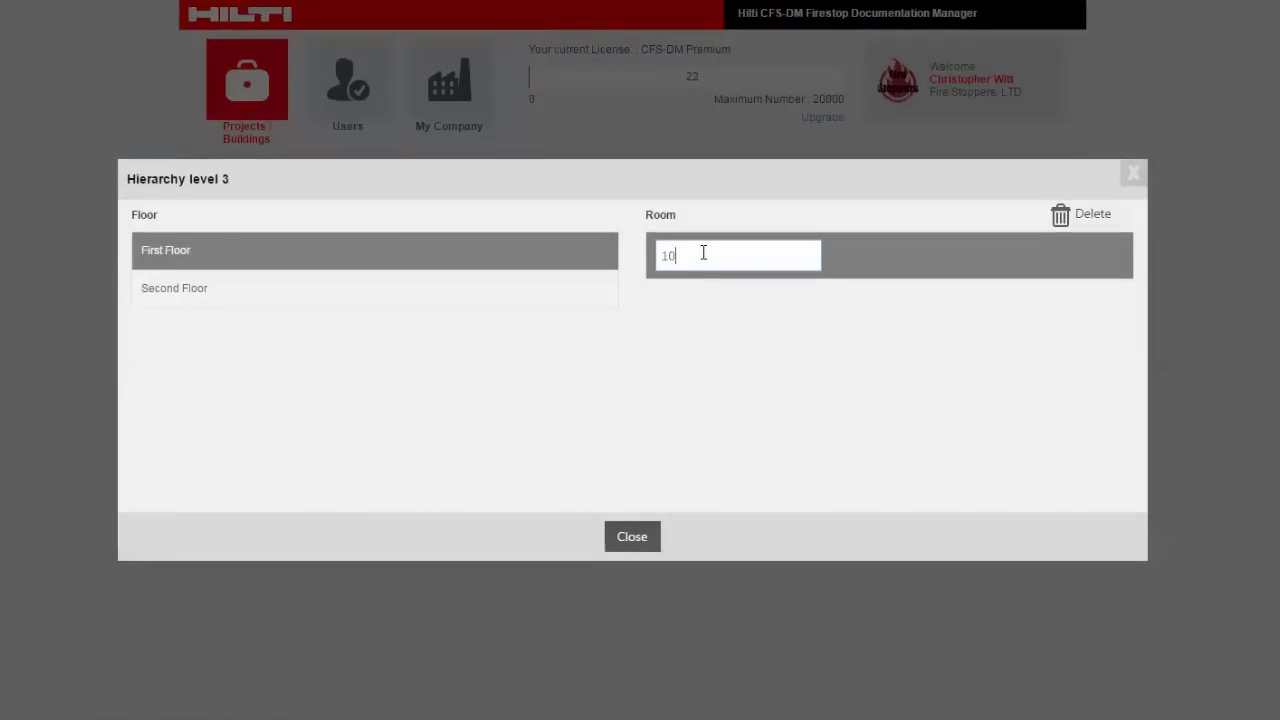
key(Return)
text(102)
key(Return)
Add room 201 to Second Floor, close the Hierarchy level 3 list and proceed to the document upload.
click(570, 288)
text(201)
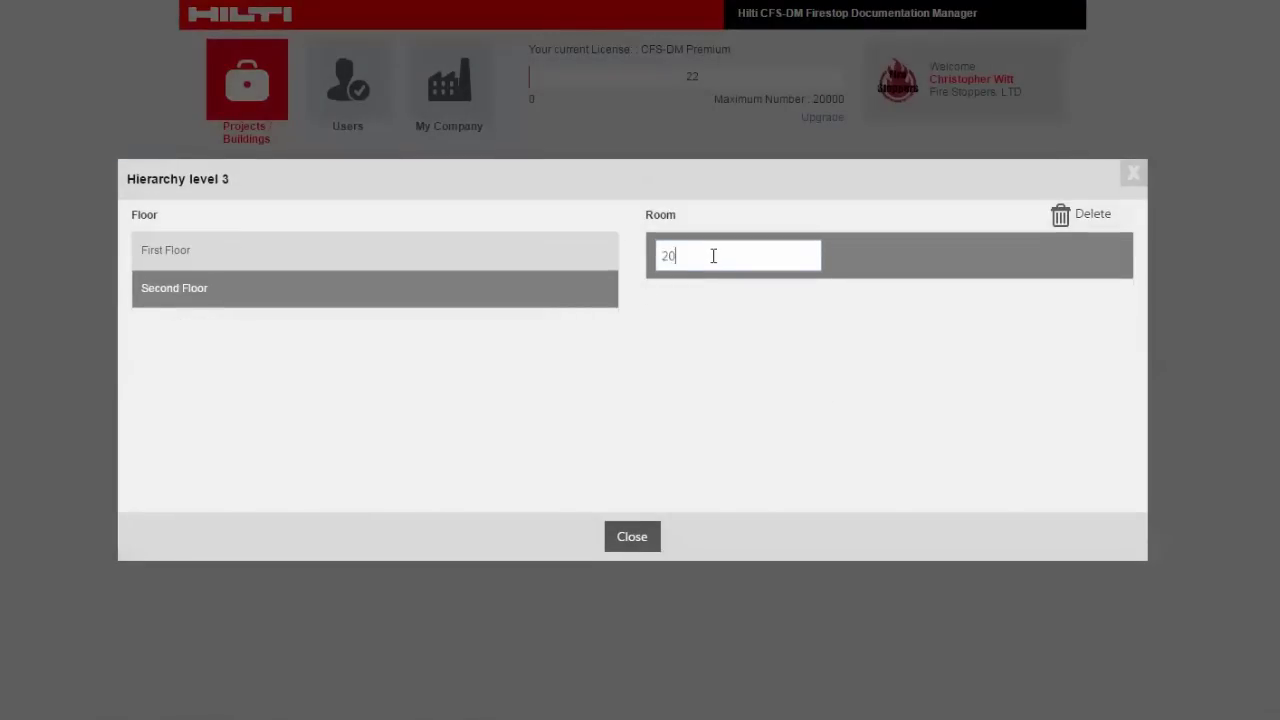
key(Return)
click(647, 540)
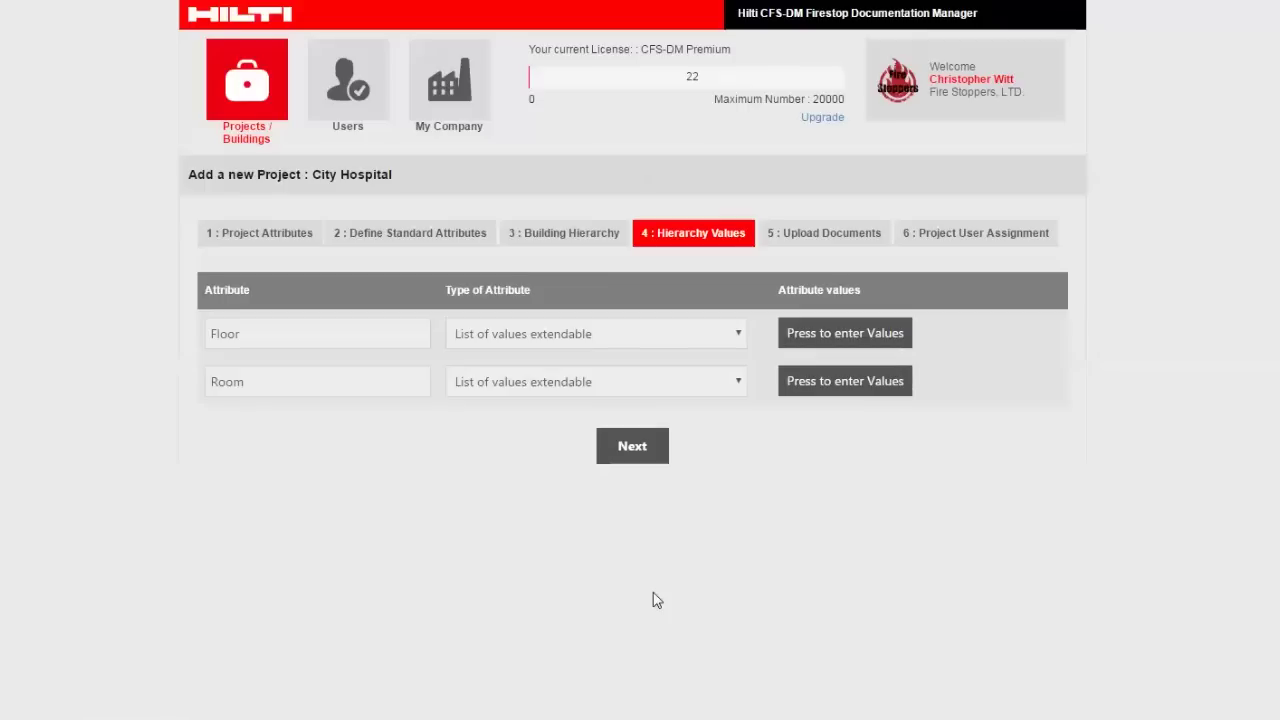
click(645, 457)
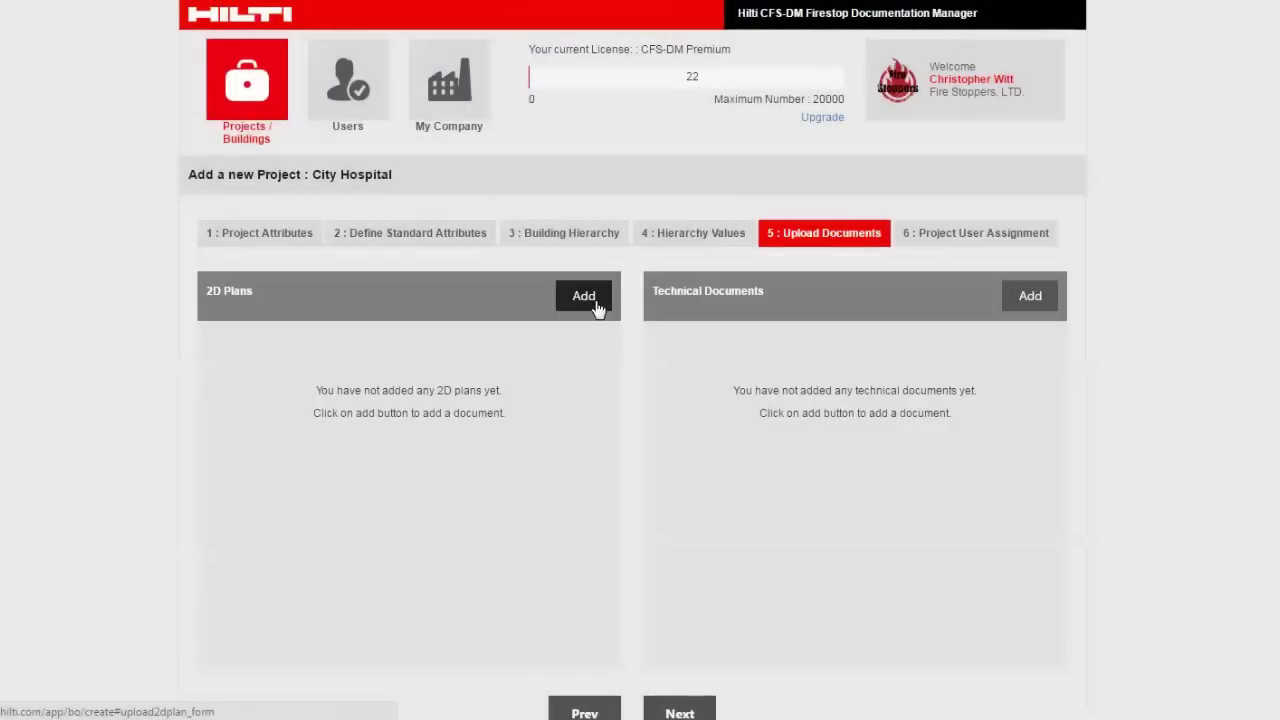
Upload Floor 1.pdf as a 2D plan named 1st Floor.
click(590, 300)
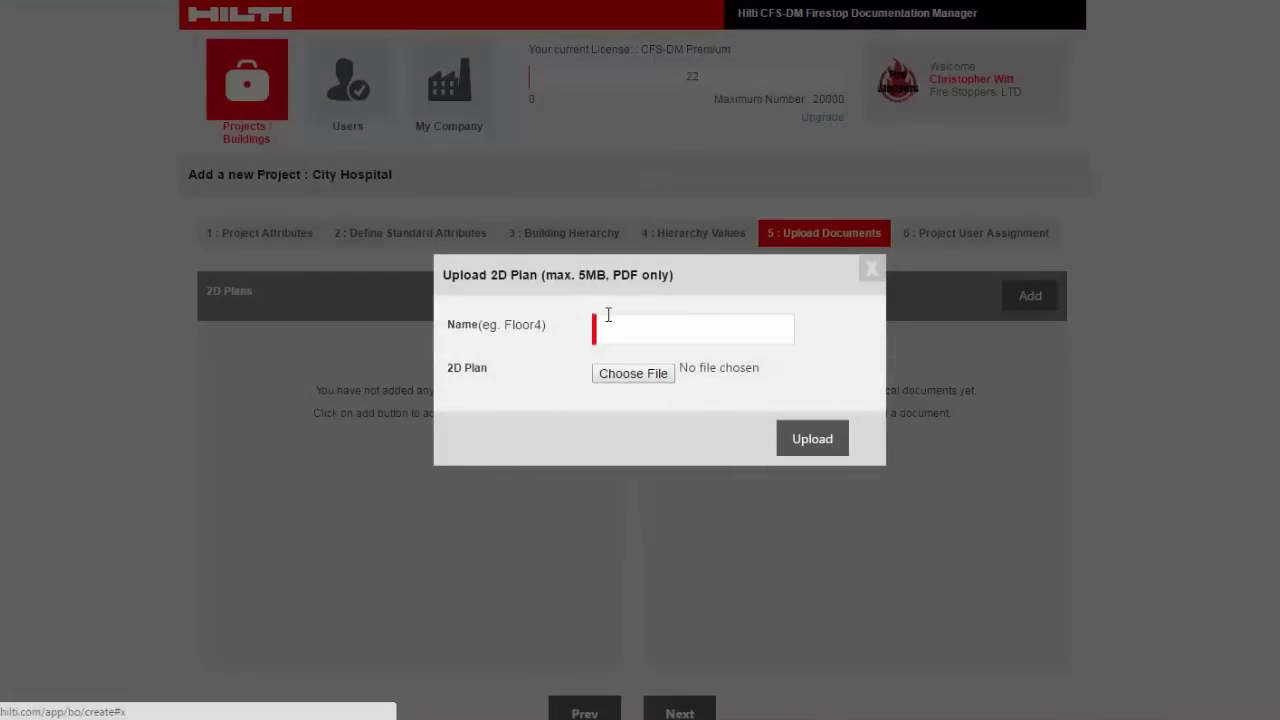
click(642, 380)
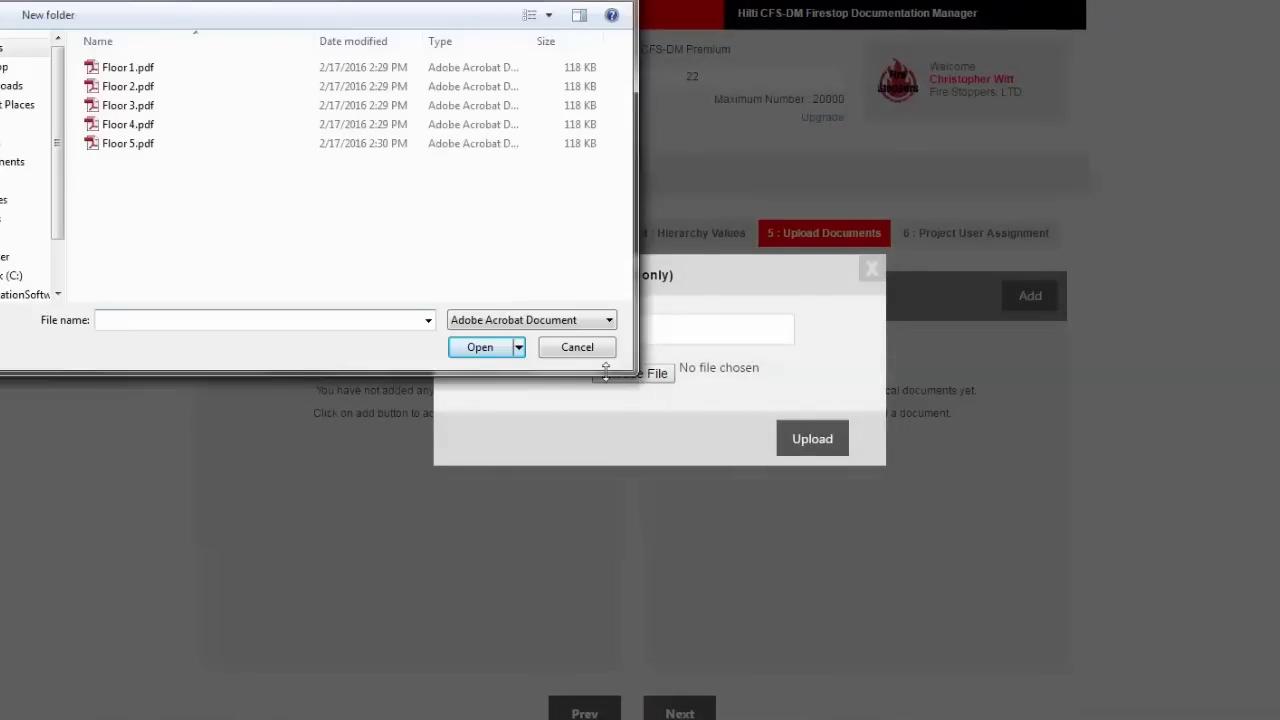
double_click(126, 67)
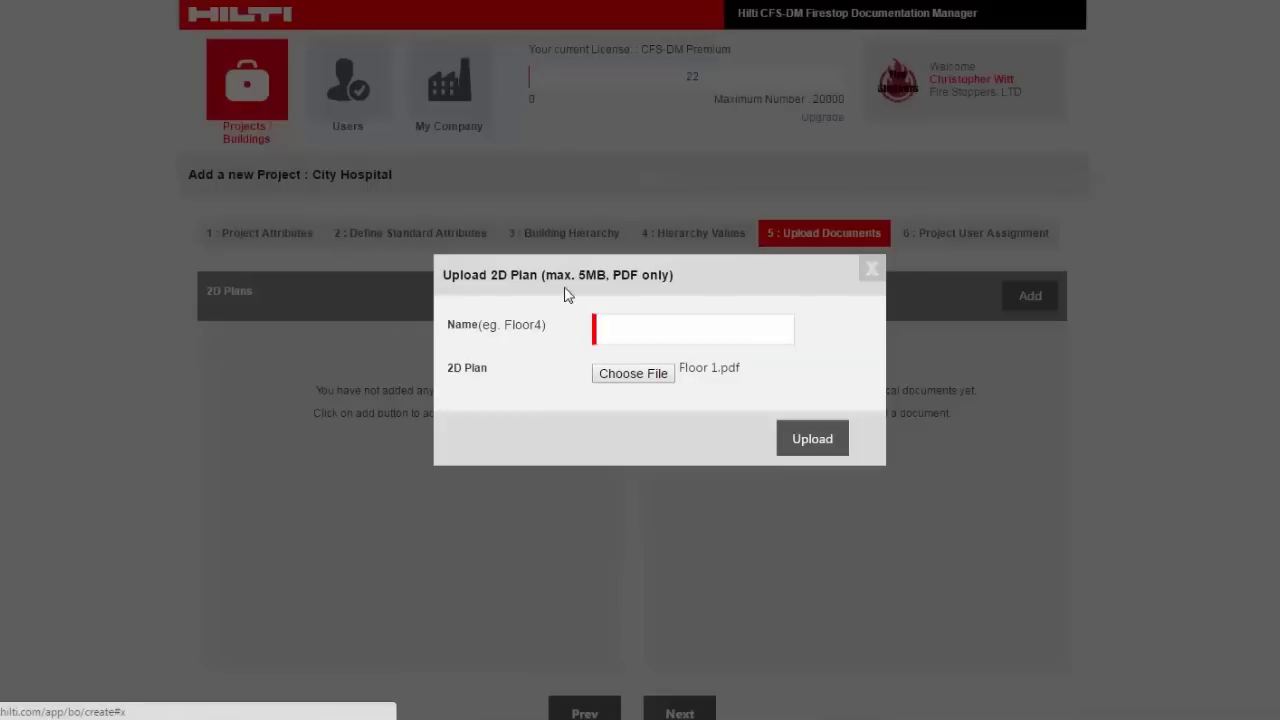
click(651, 331)
text(1st Floor)
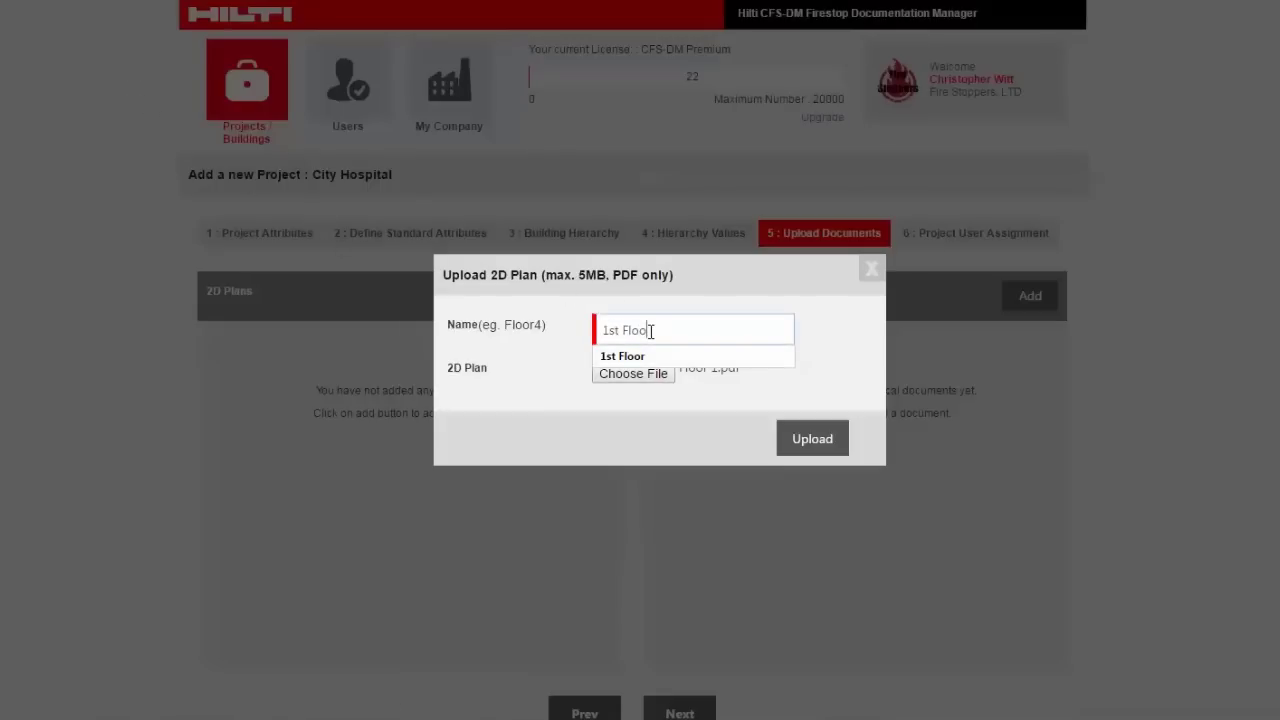
click(800, 440)
Proceed to the project user assignment, assign the fourth listed mobile user and finish the project setup.
click(684, 713)
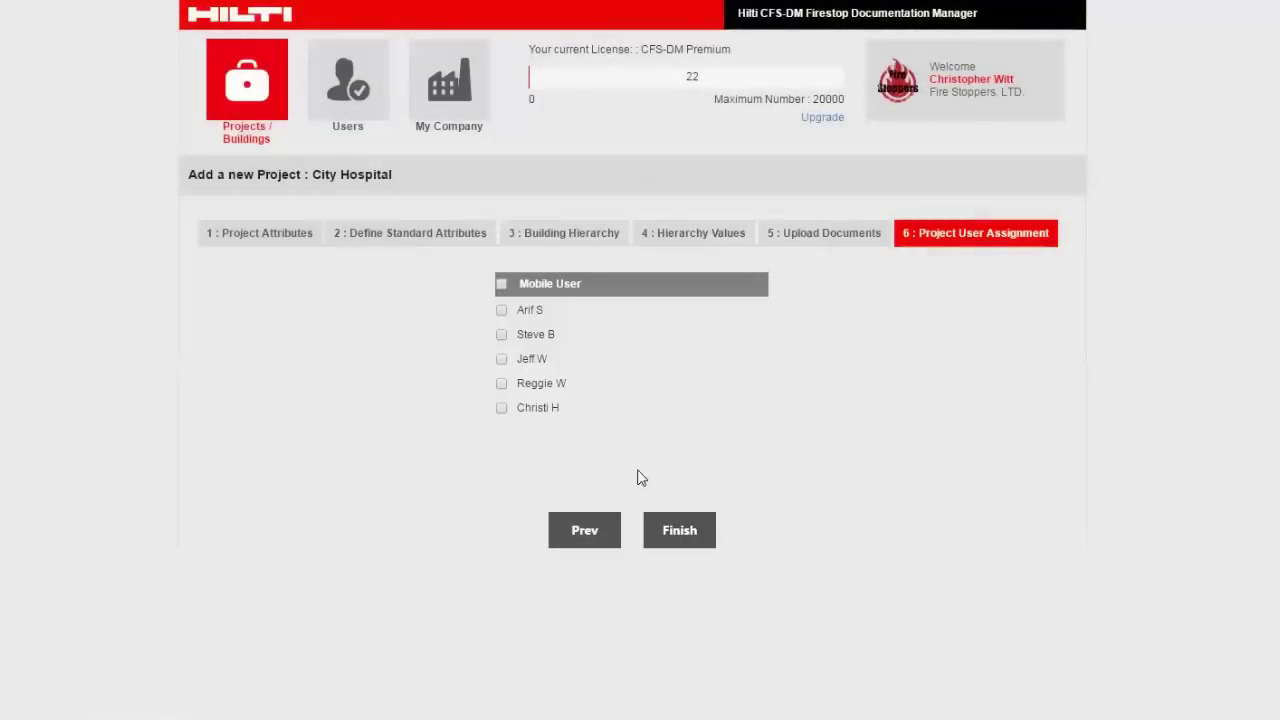
click(502, 386)
click(690, 536)
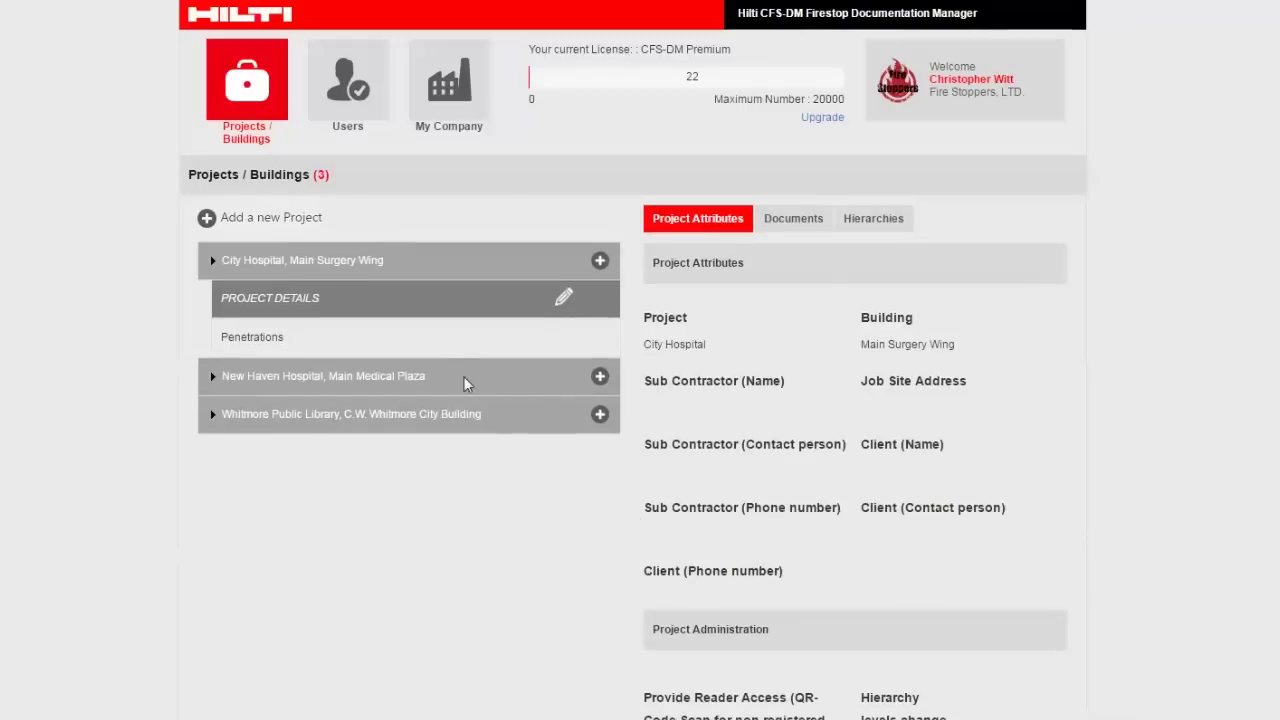
View the Penetrations sub-project and start a new City Hospital, Main Surgery Wing sub-project with category Joints, continuing to its standard attributes.
click(440, 340)
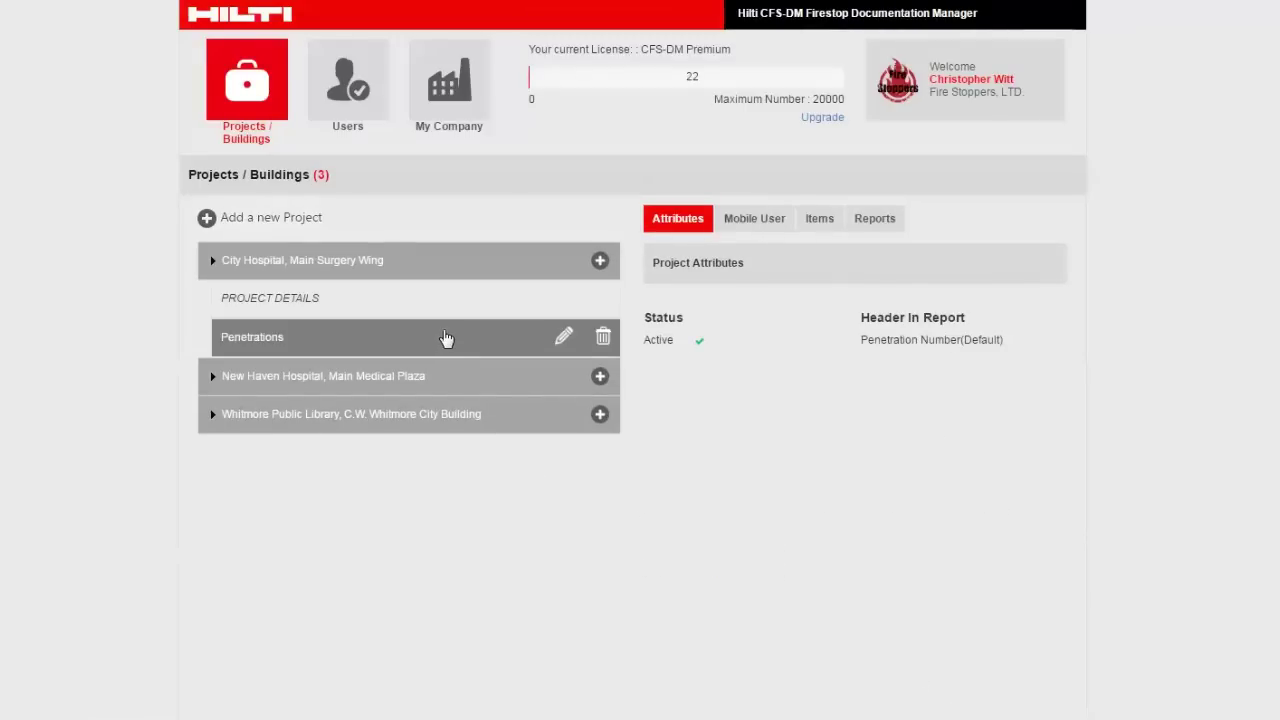
mouse_move(500, 314)
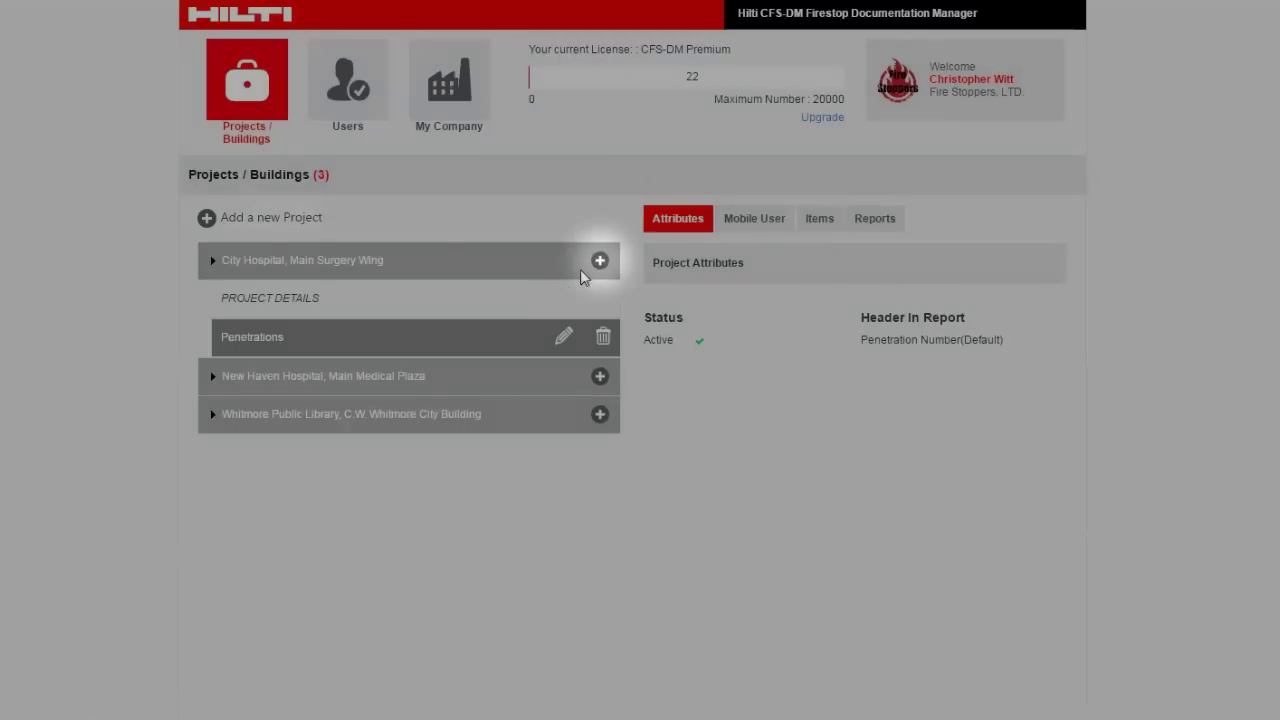
click(600, 260)
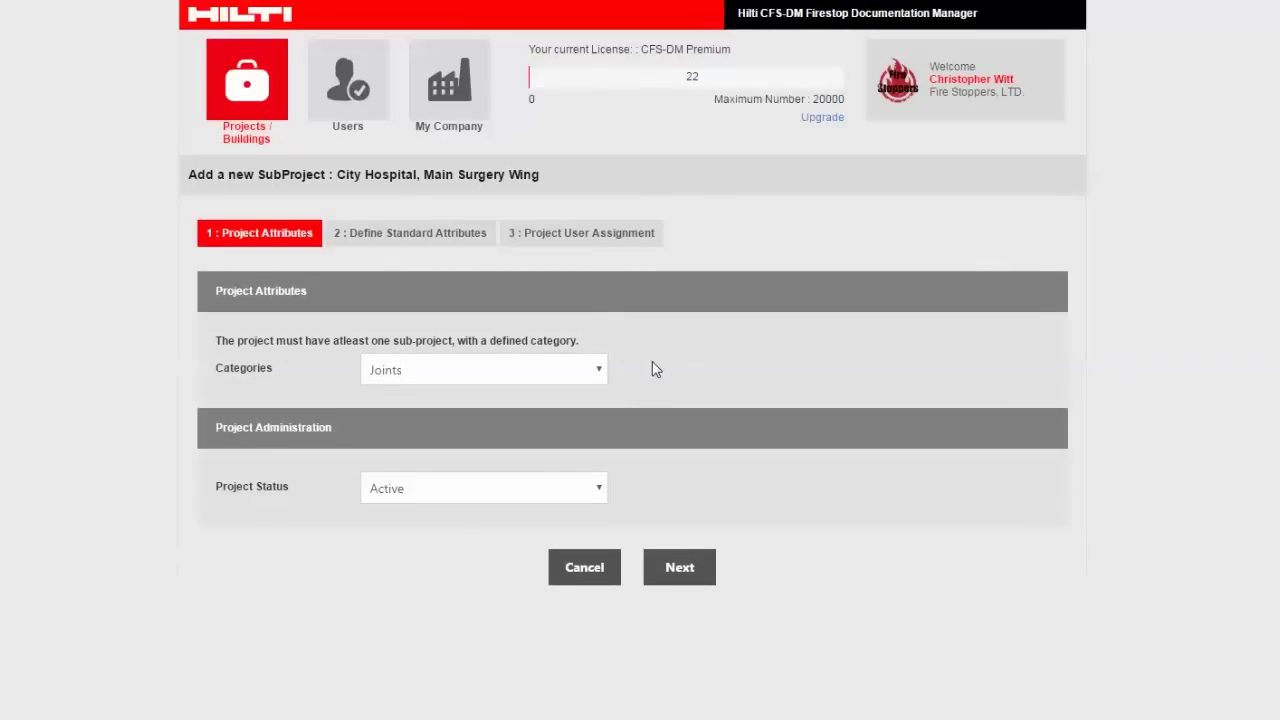
click(562, 369)
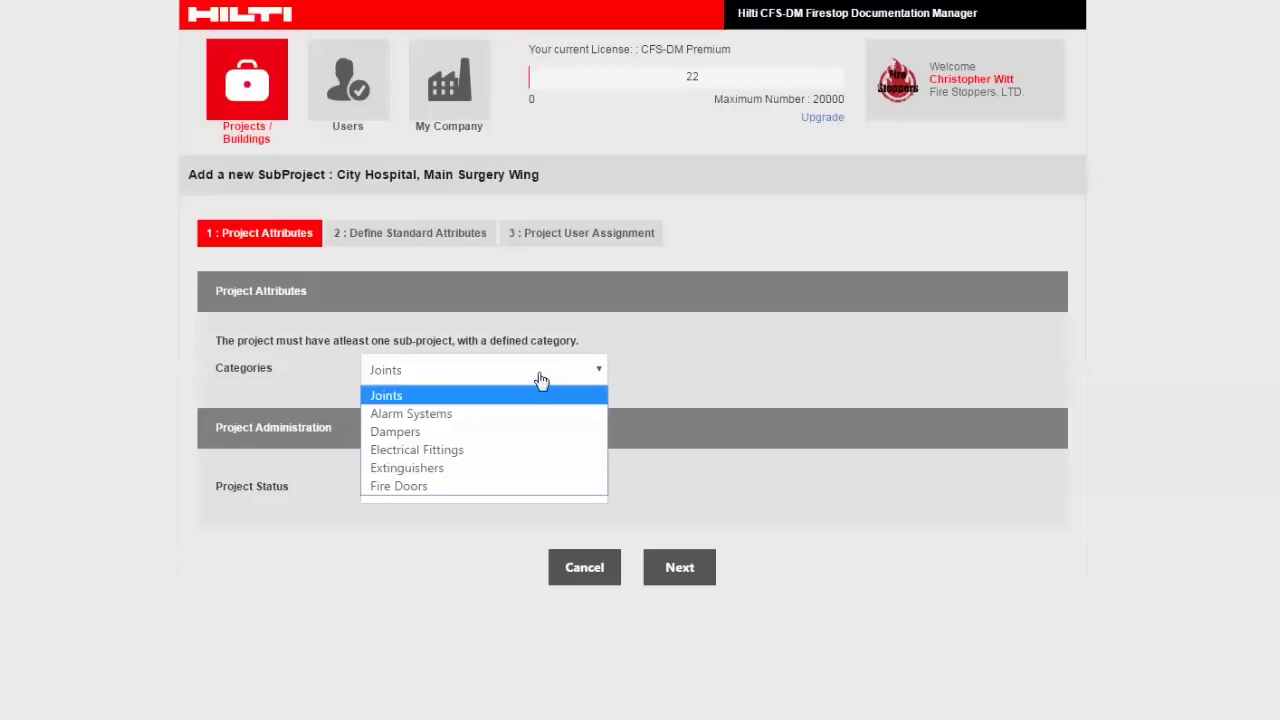
click(539, 379)
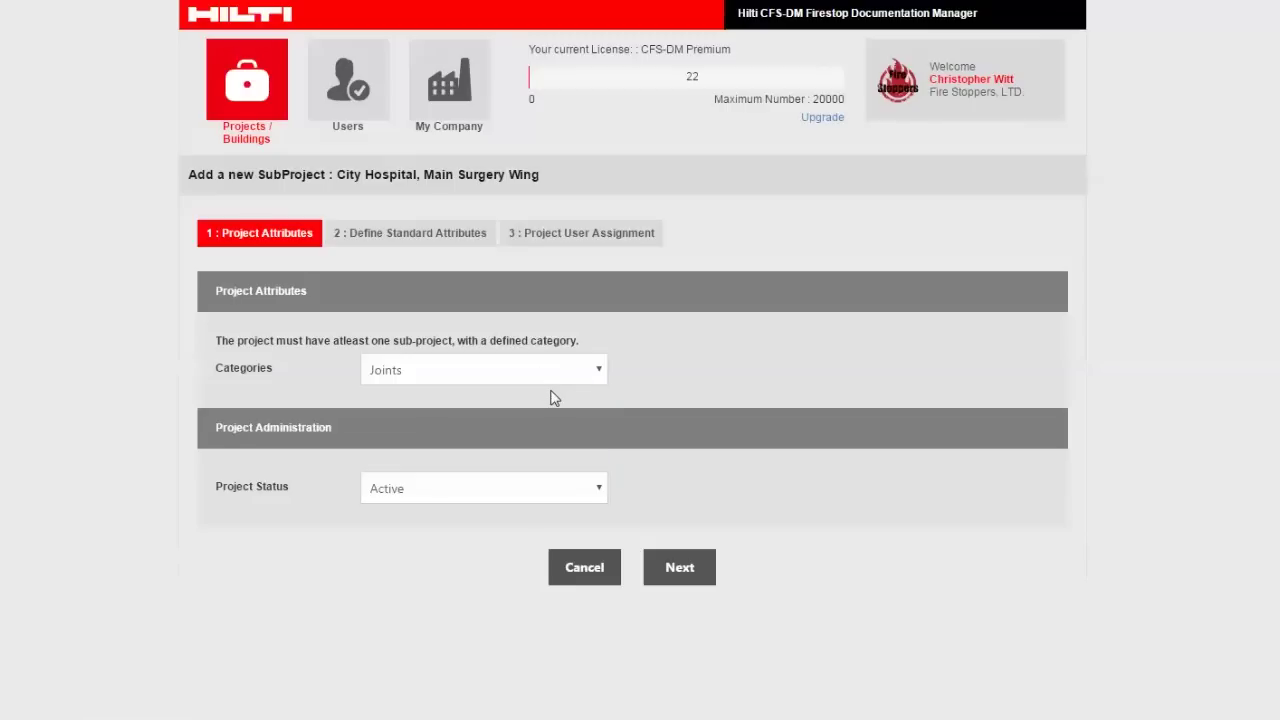
click(541, 377)
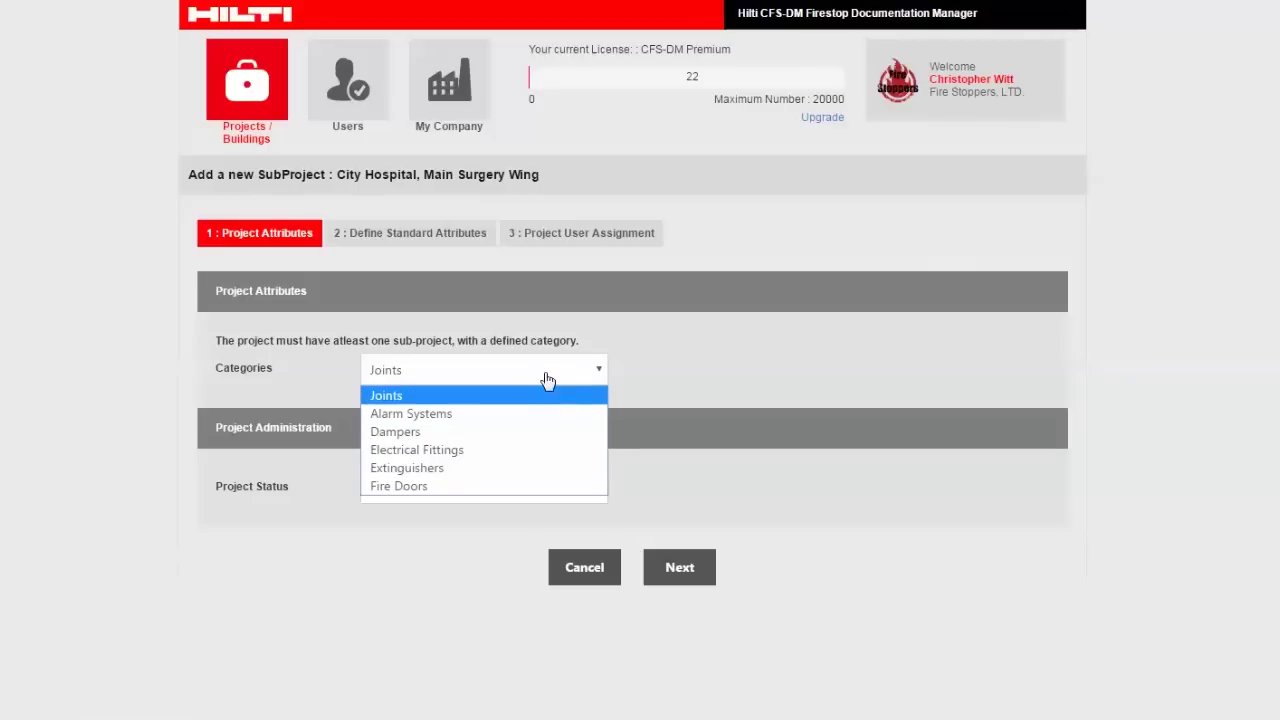
click(641, 380)
click(679, 568)
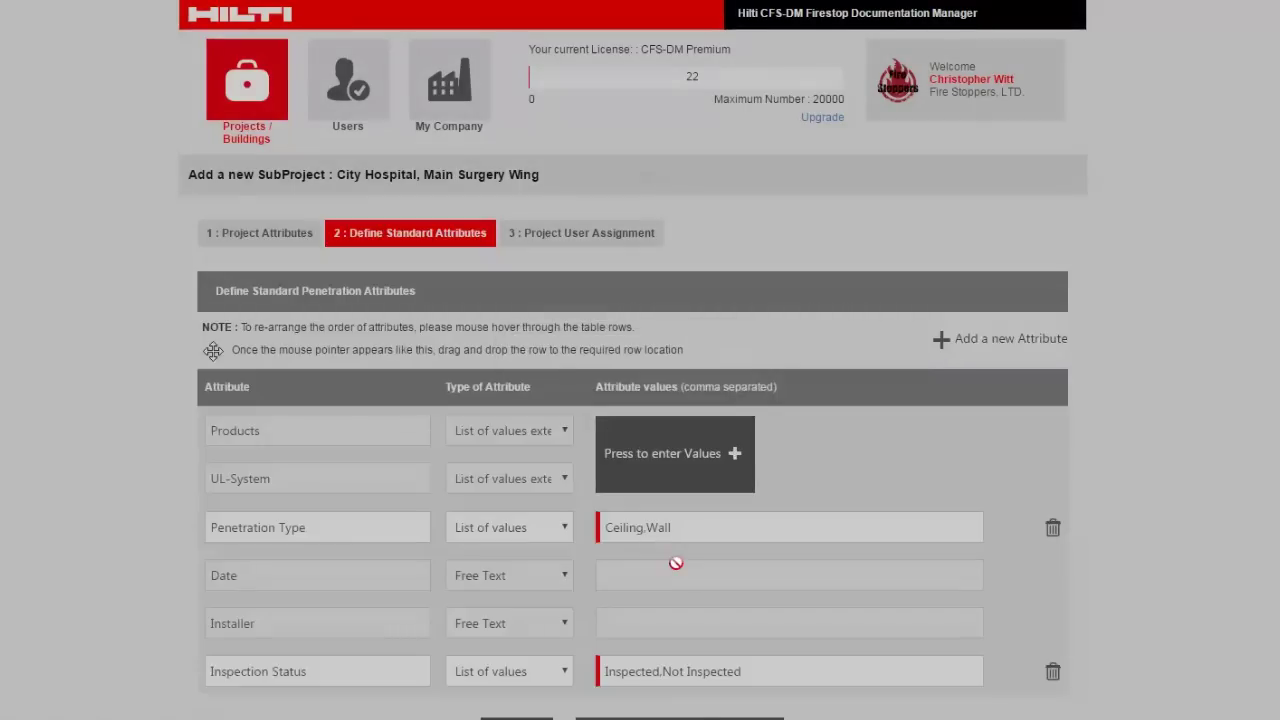
Expand the Products and UL-System values for review and create the Joints sub-project to continue to user assignment.
scroll(780, 477, down, 1)
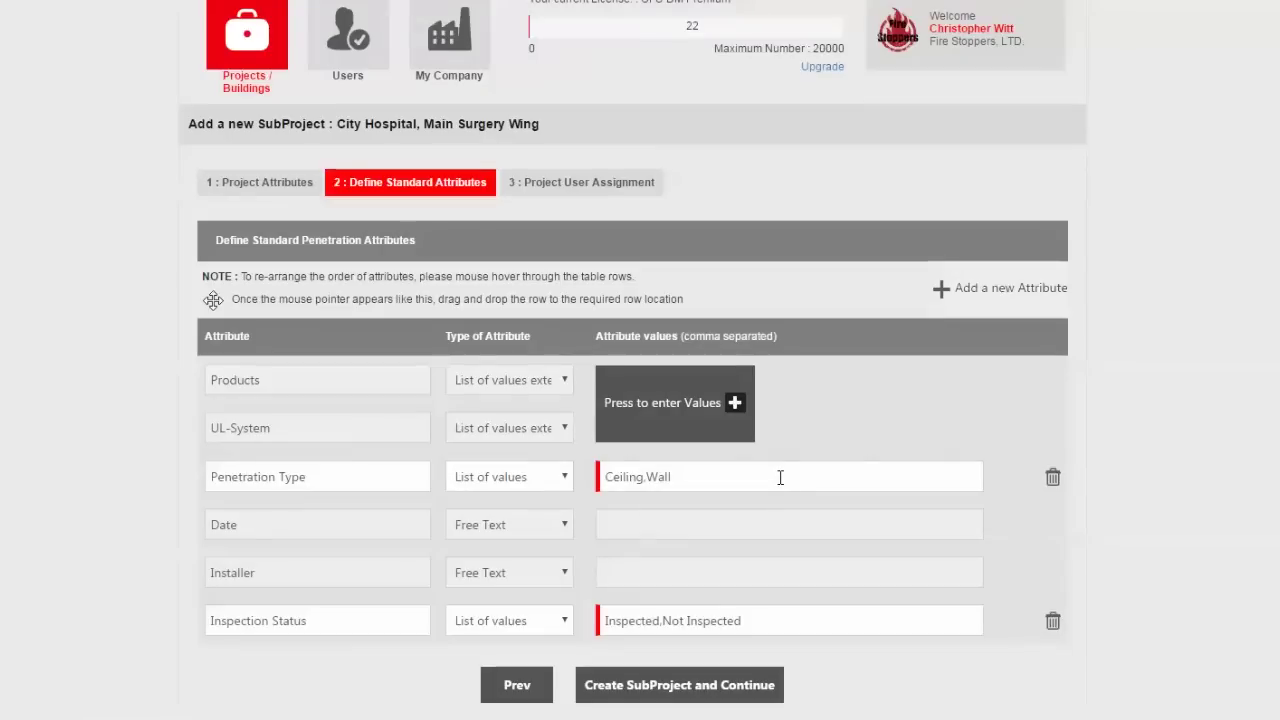
click(666, 405)
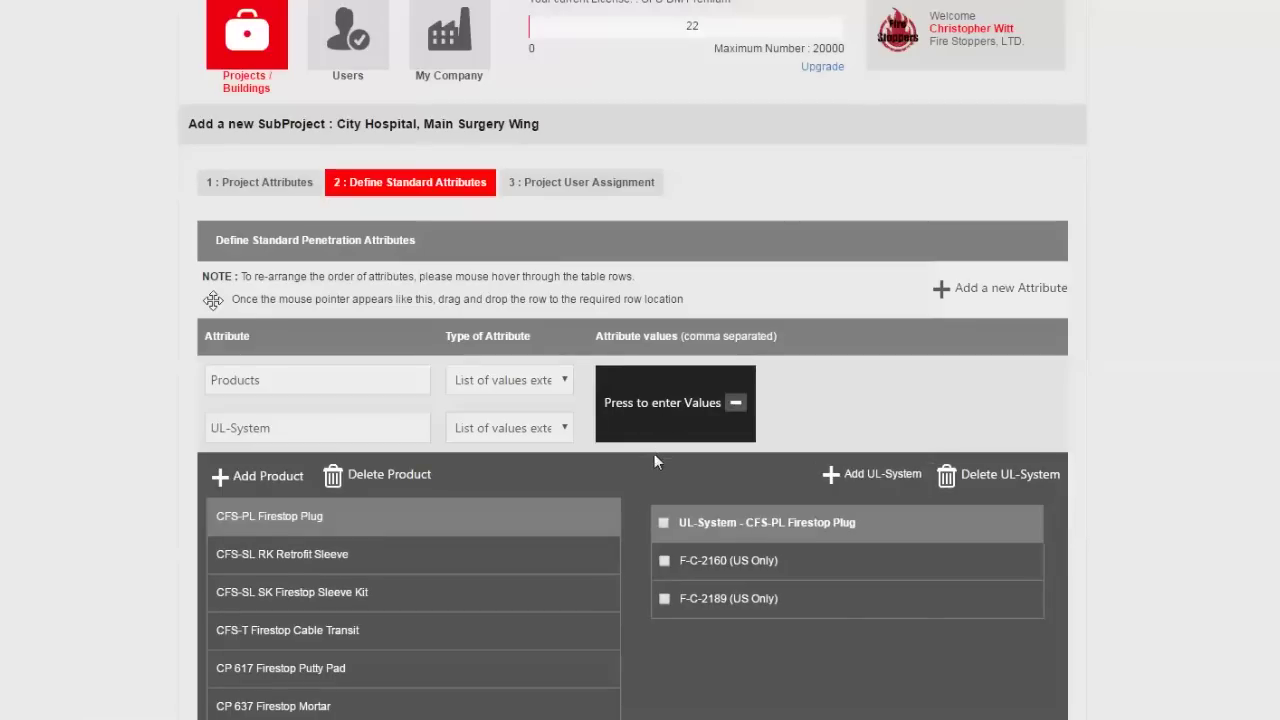
scroll(654, 453, down, 3)
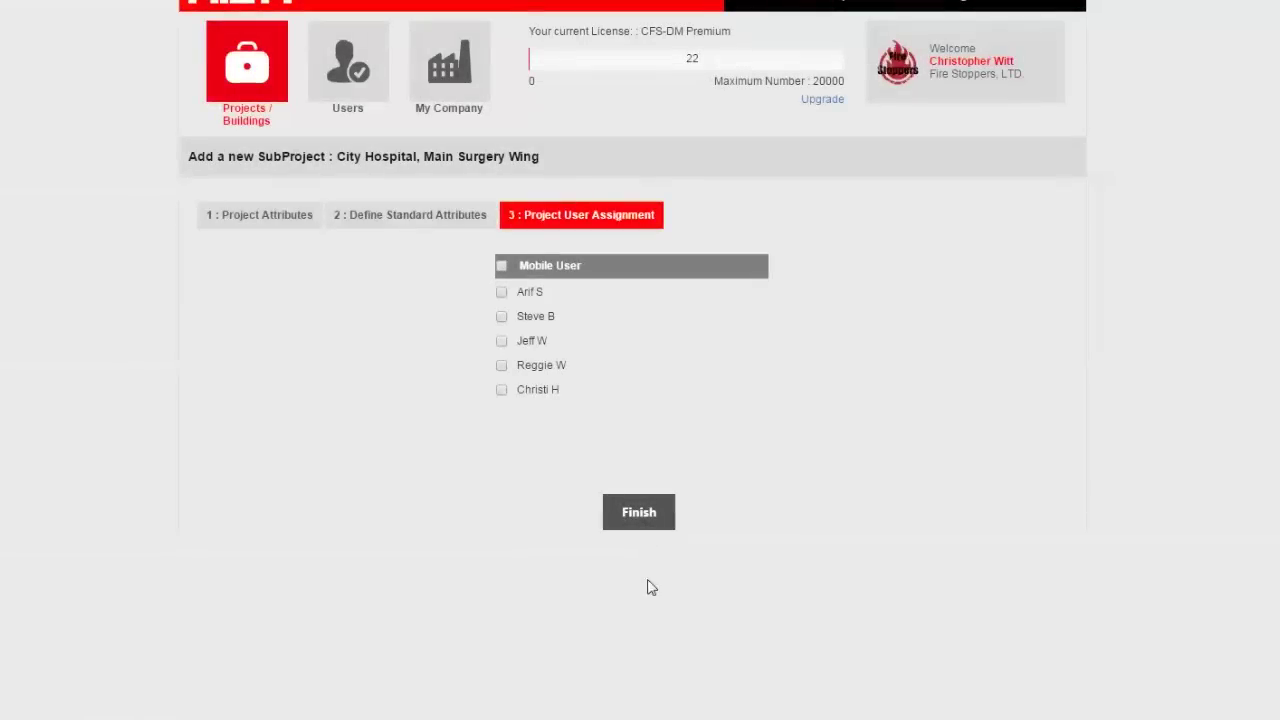
Assign the second listed mobile user to the Joints sub-project and finish its setup.
click(502, 318)
click(652, 516)
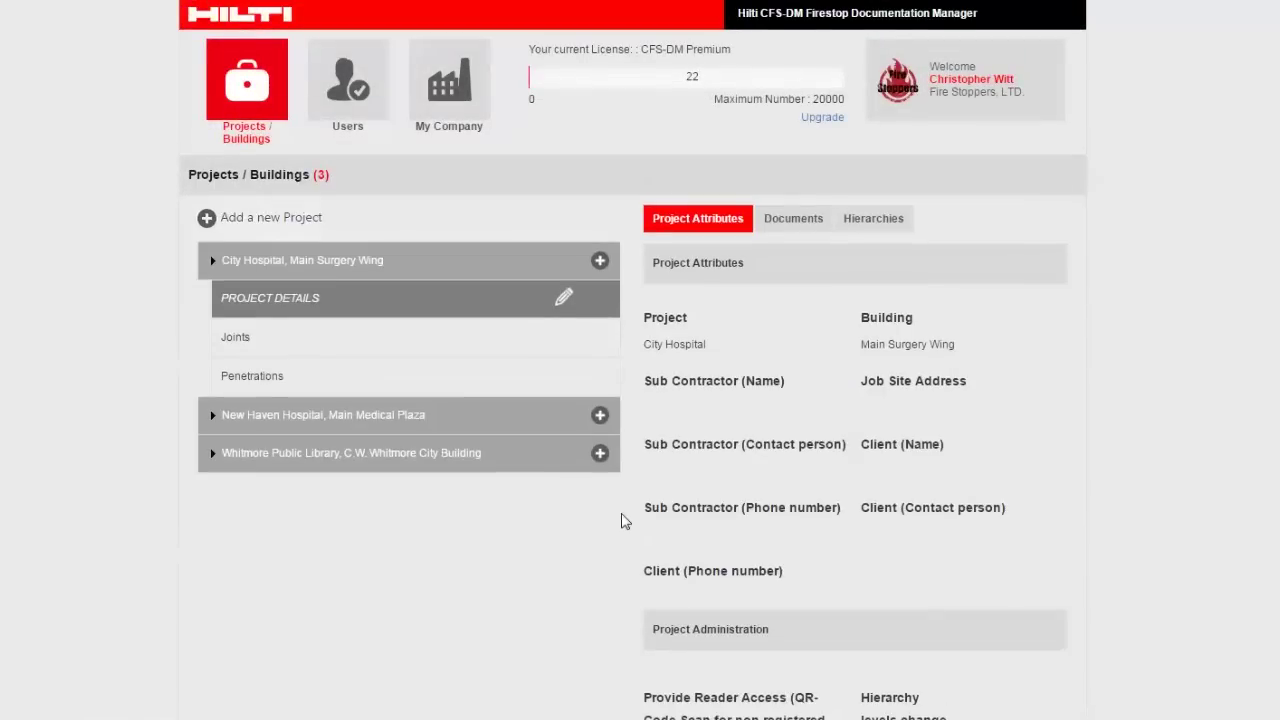